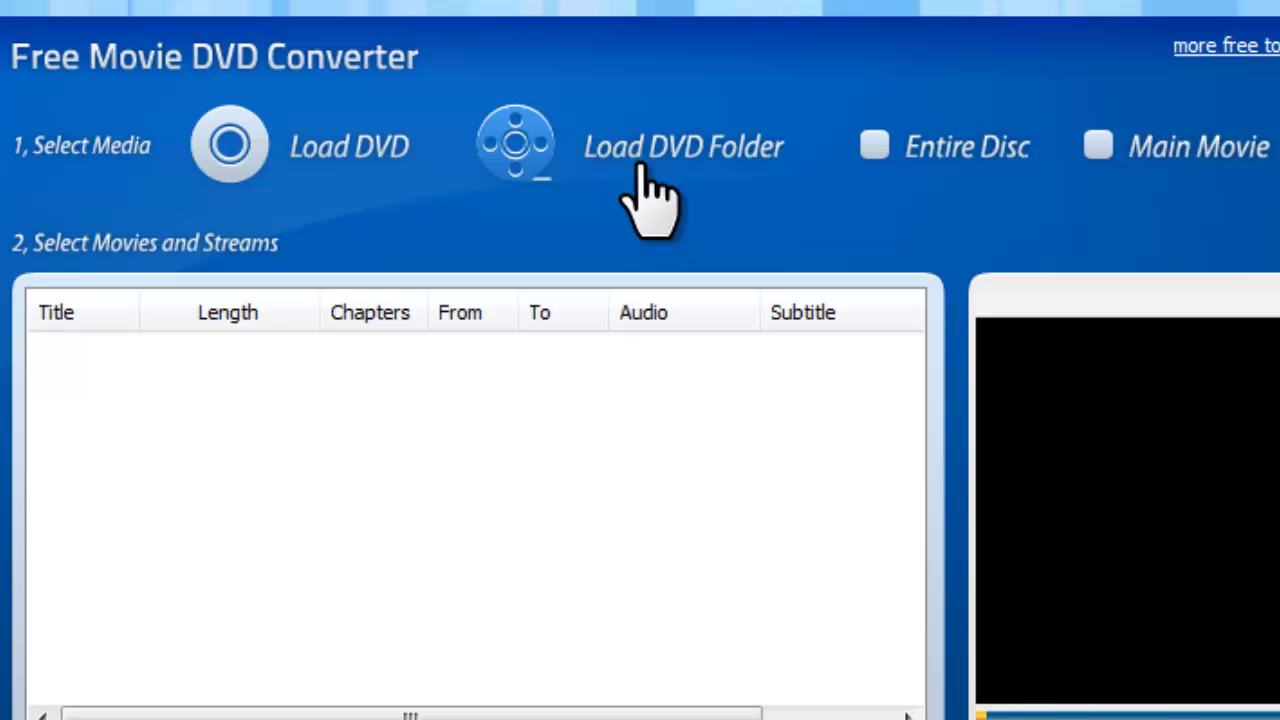
- Load the movie DVD from the DVD device
{"action": "left_click", "coordinate": [327, 150]}
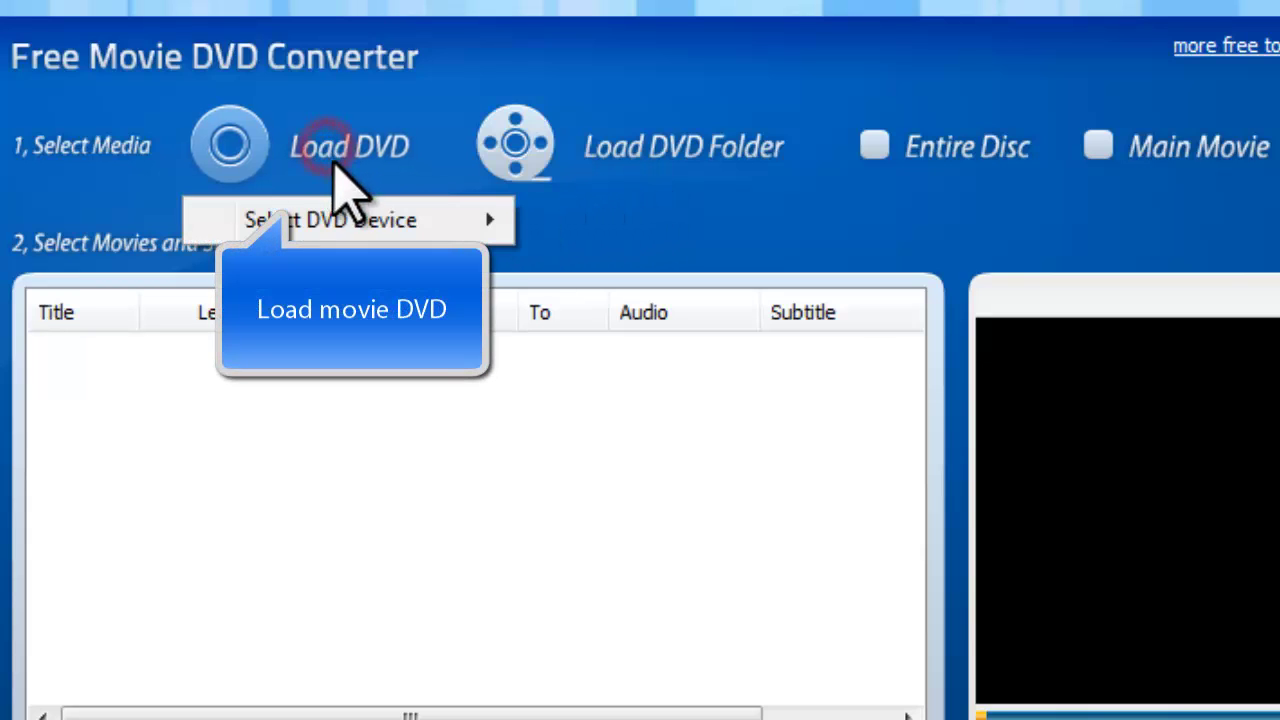
{"action": "left_click", "coordinate": [351, 210]}
{"action": "left_click", "coordinate": [571, 216]}
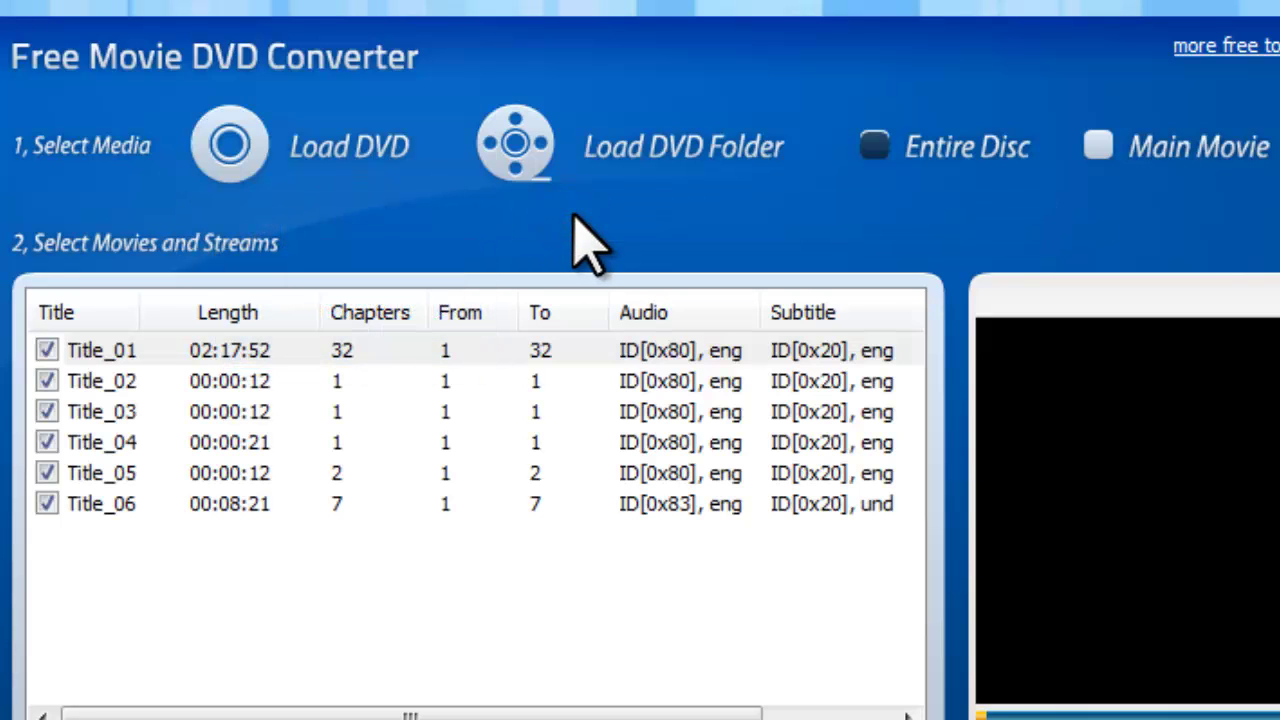
- Limit the title selection to the main movie, and additionally include Title_02 and Title_05 for ripping
{"action": "left_click", "coordinate": [908, 142]}
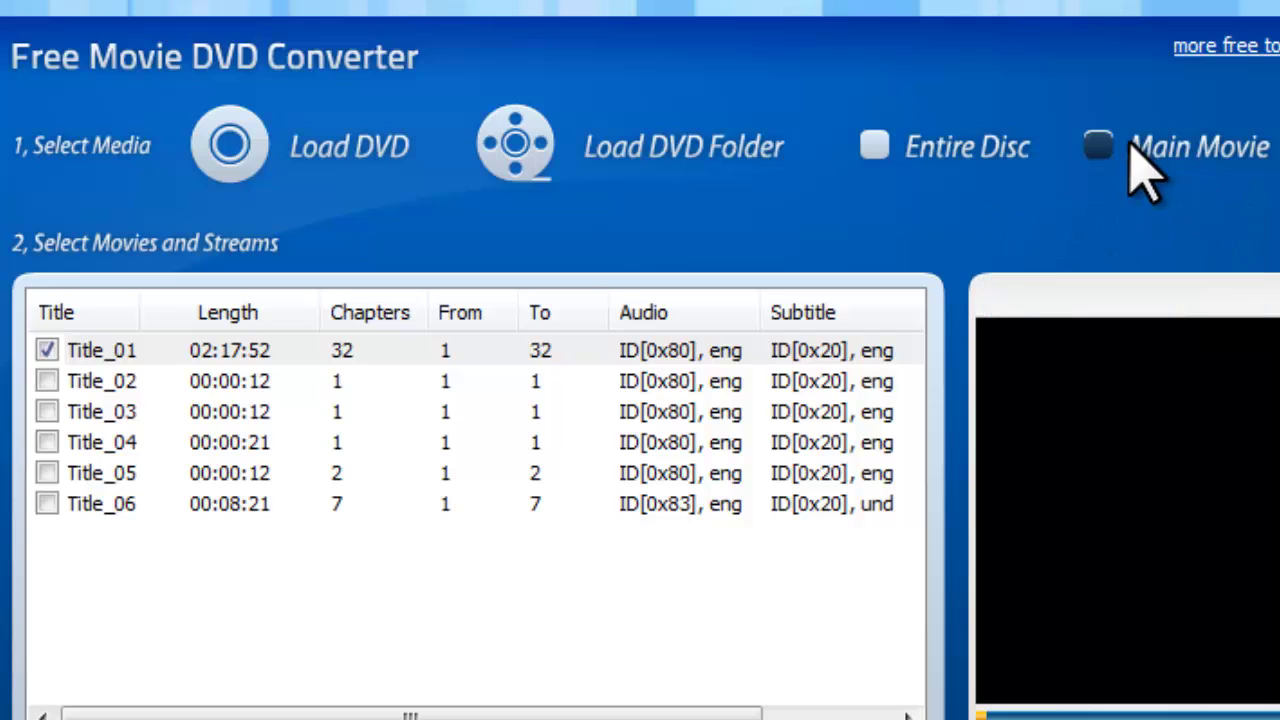
{"action": "left_click", "coordinate": [47, 381]}
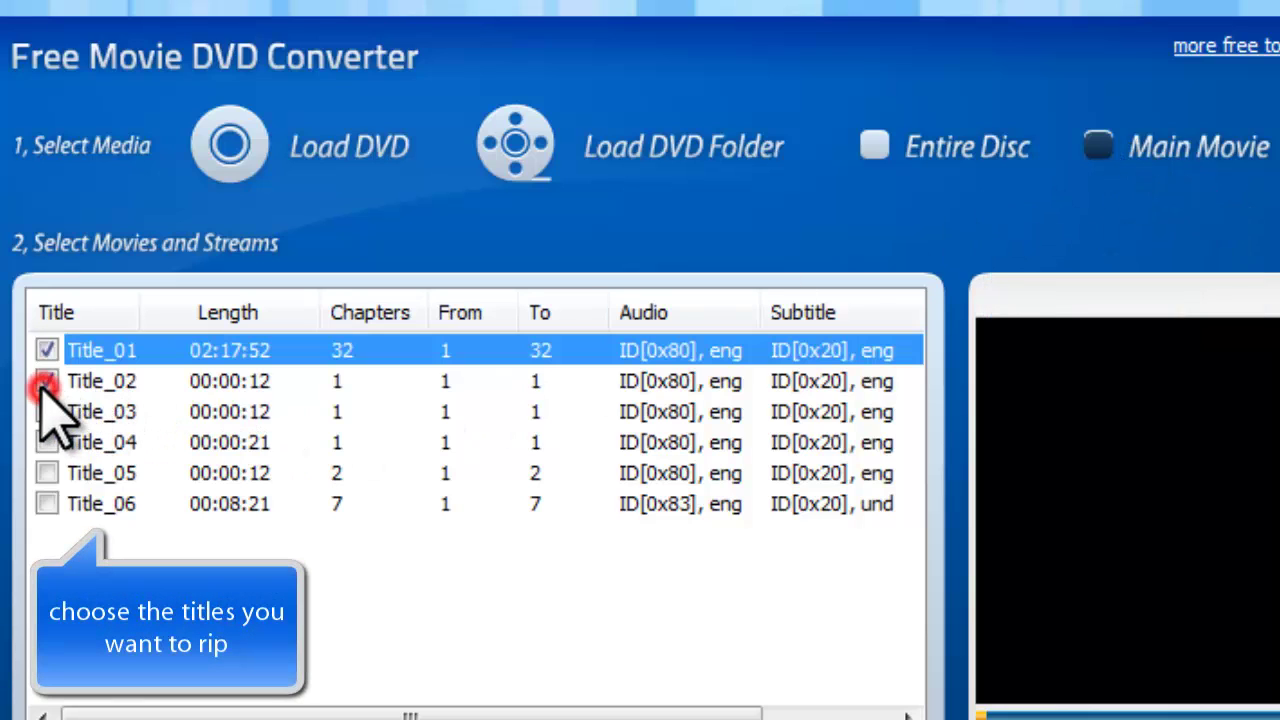
{"action": "left_click", "coordinate": [46, 473]}
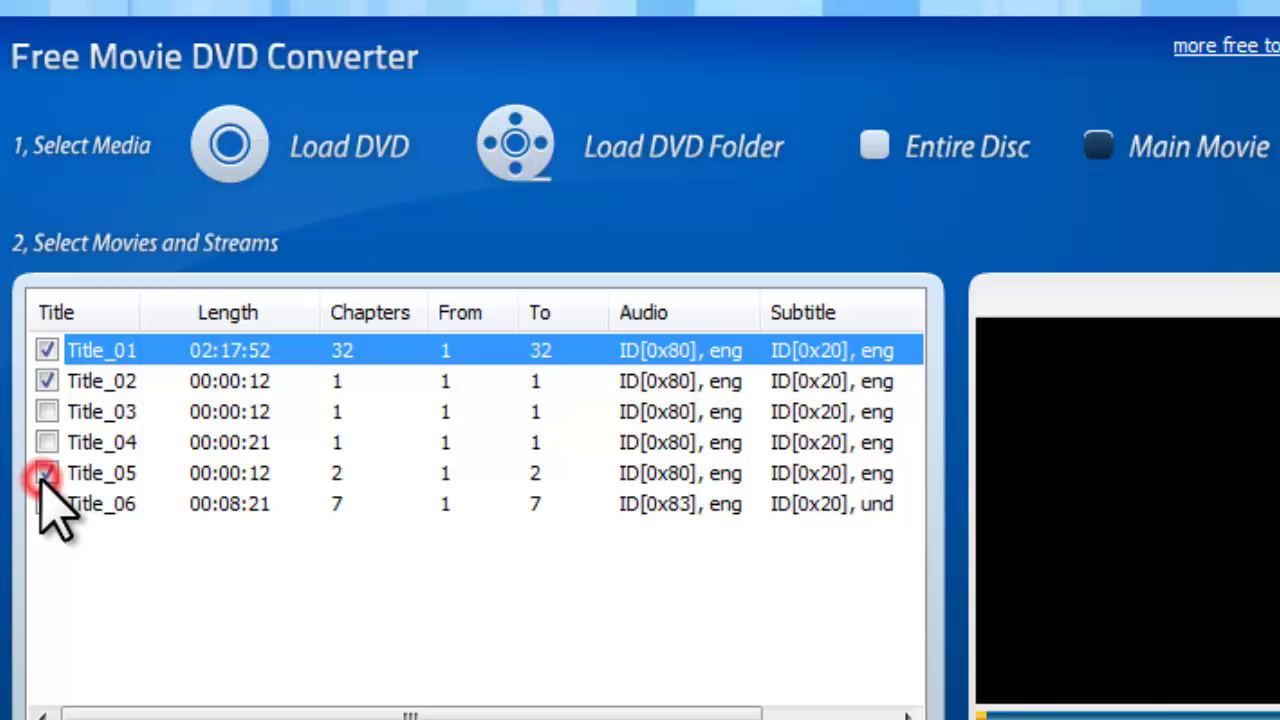
- Set the chapter range of Title_01 to run from 1 to 3
{"action": "left_click", "coordinate": [289, 351]}
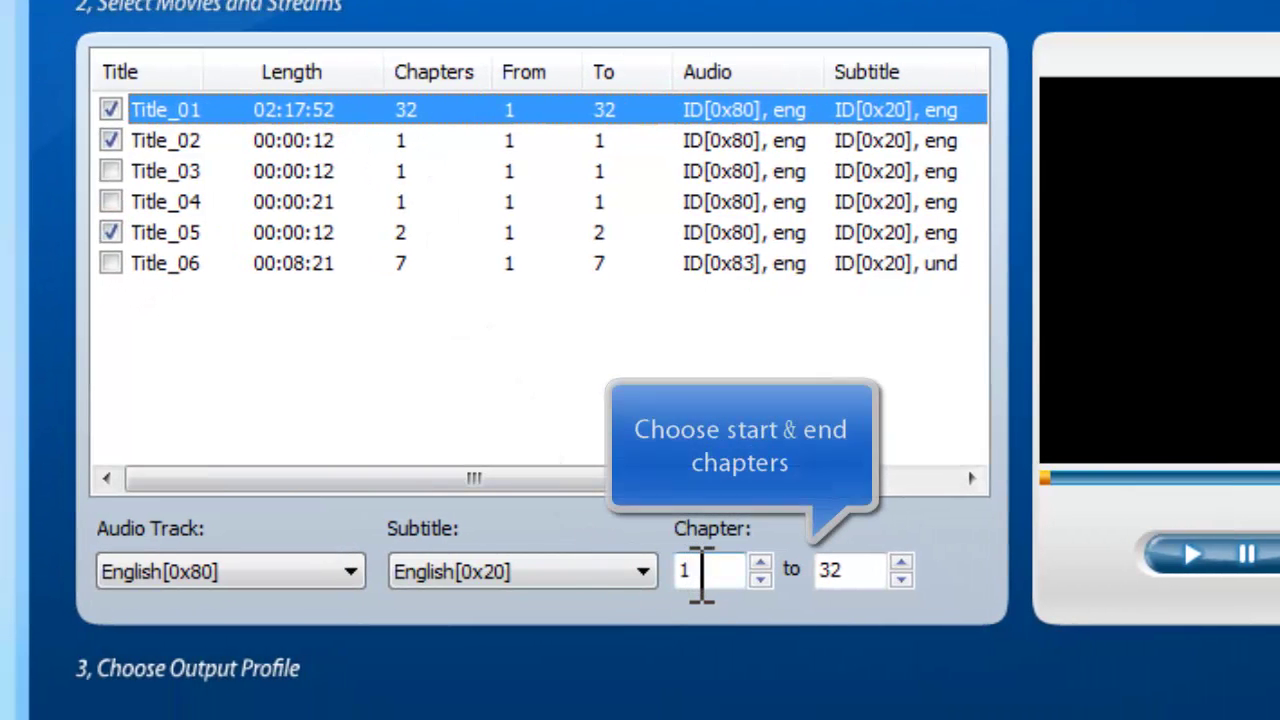
{"action": "left_click", "coordinate": [693, 571]}
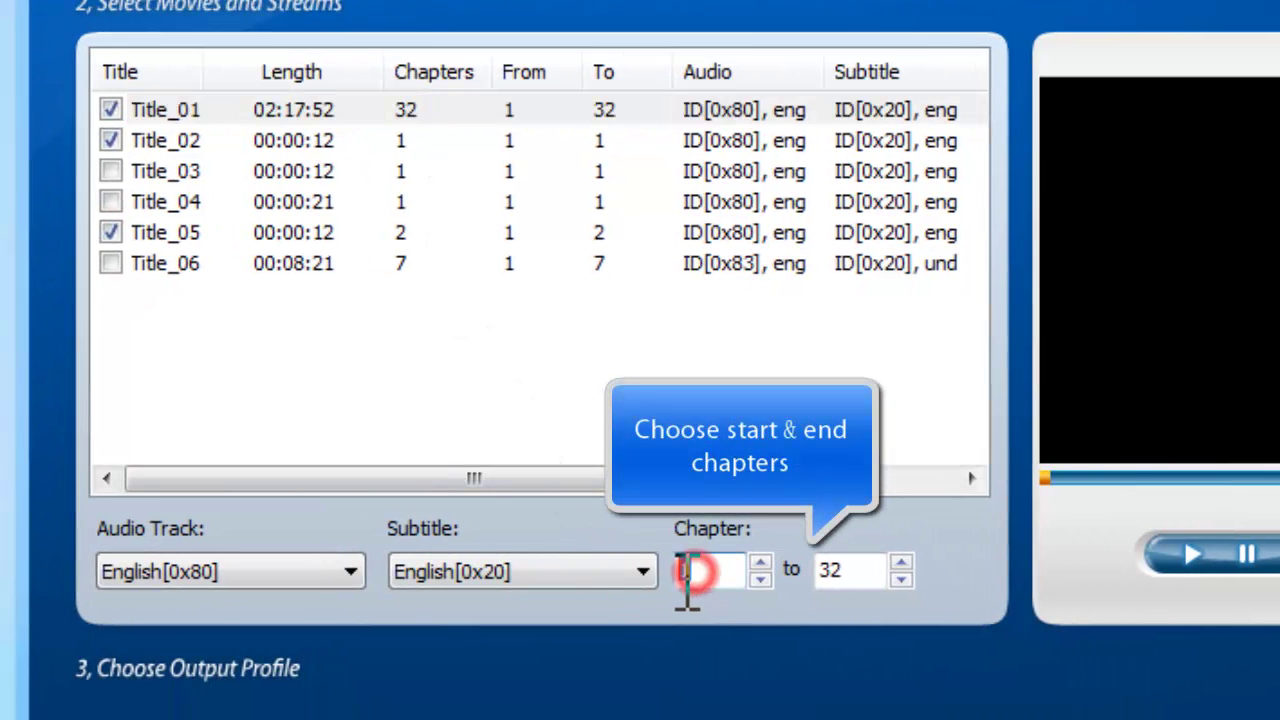
{"action": "double_click", "coordinate": [835, 570]}
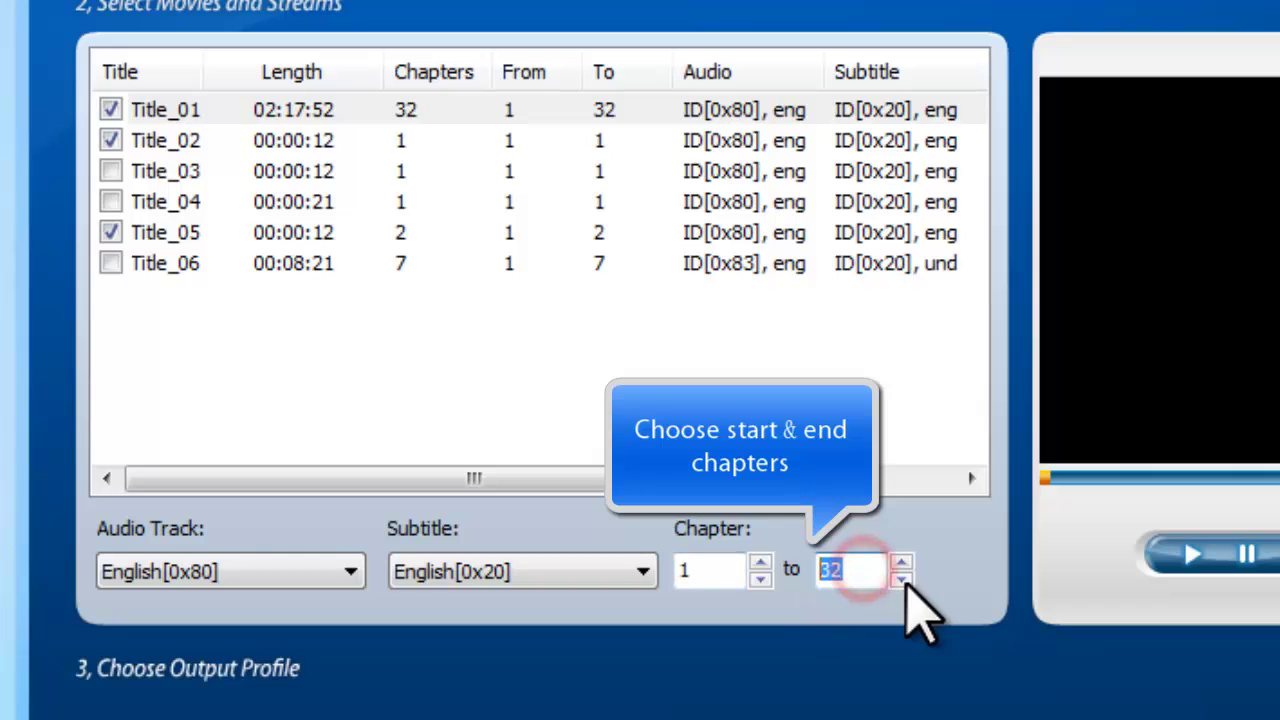
{"action": "type", "text": "3"}
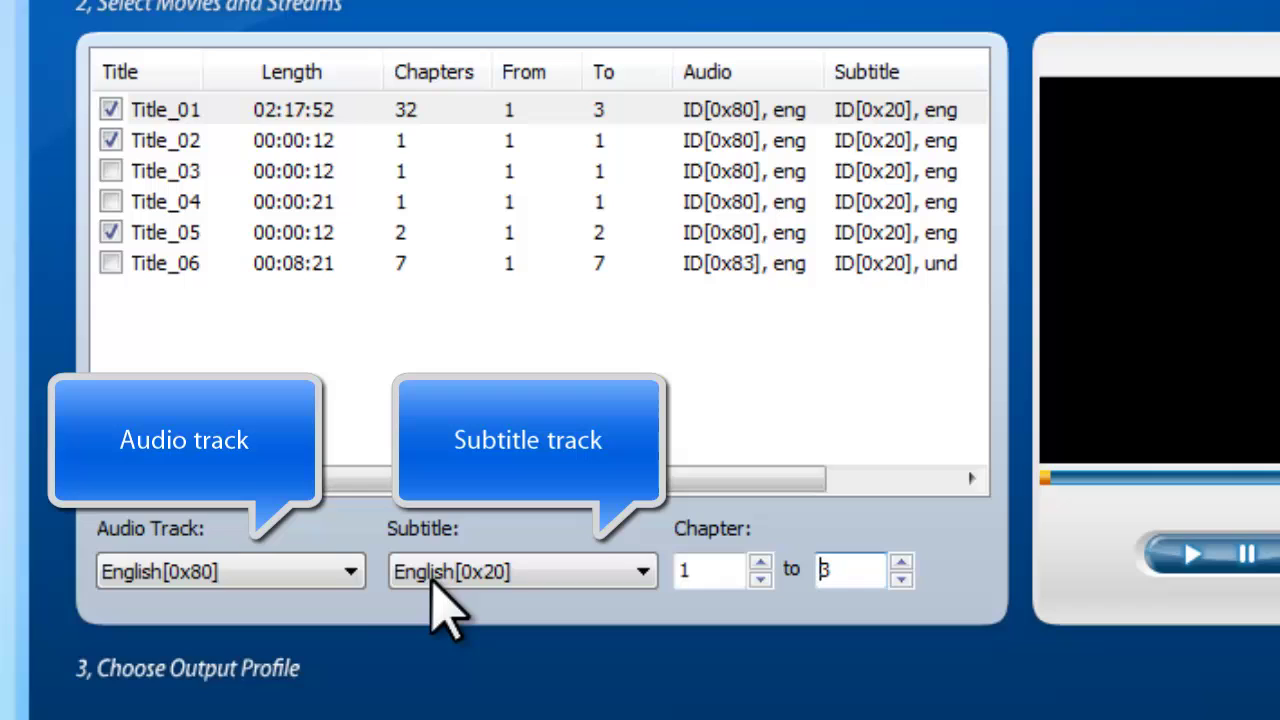
- Choose the English[0x80] audio track and the English[0x20] subtitle for Title_01
{"action": "left_click", "coordinate": [352, 572]}
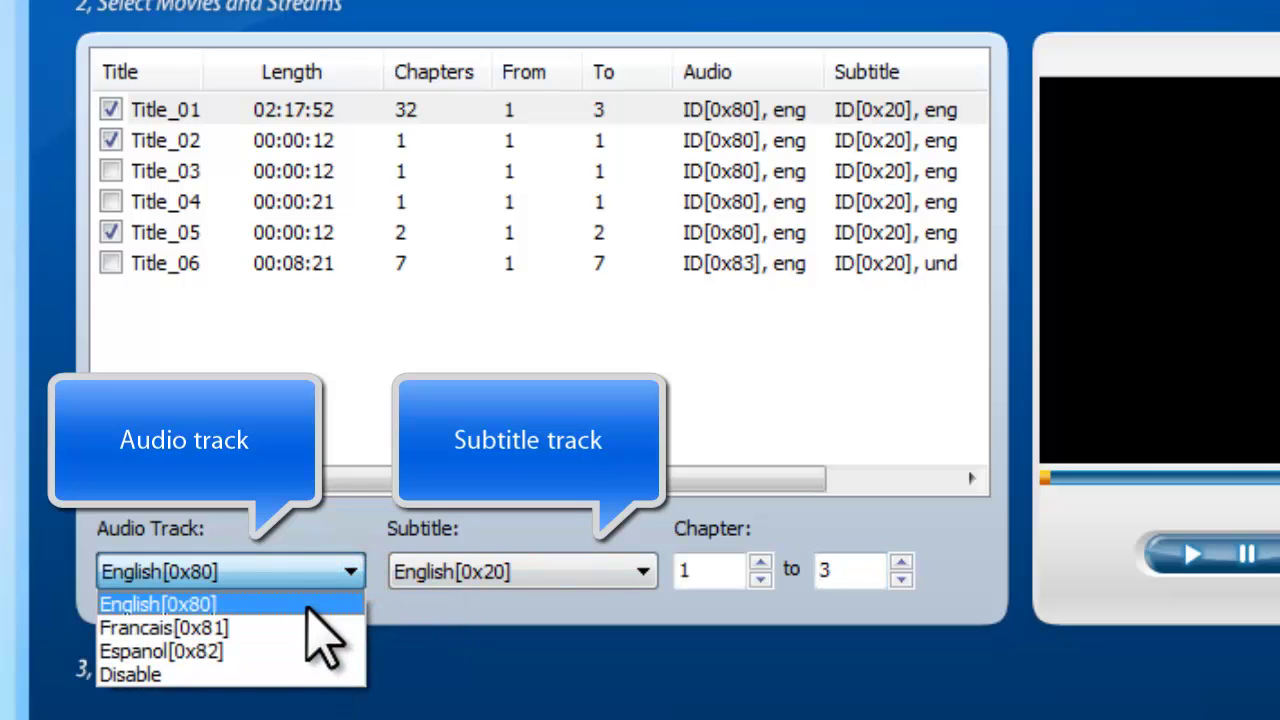
{"action": "left_click", "coordinate": [308, 606]}
{"action": "left_click", "coordinate": [520, 573]}
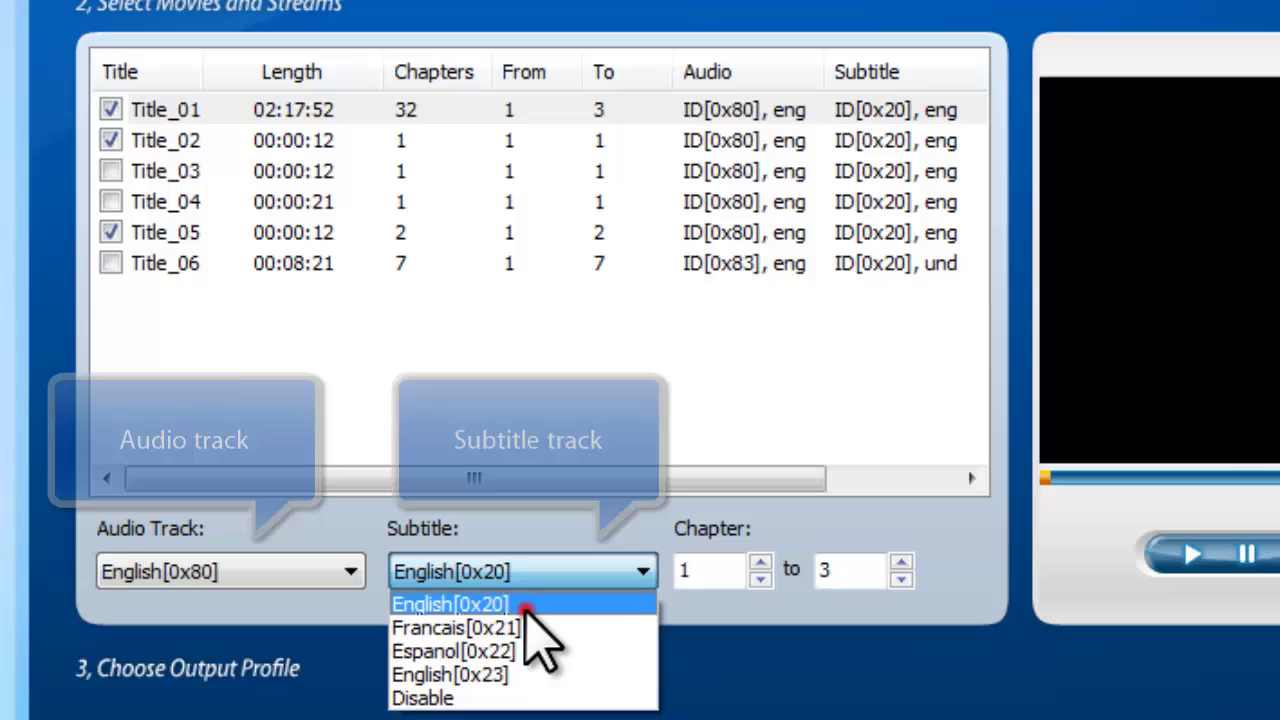
{"action": "left_click", "coordinate": [525, 605]}
- Choose the English[0x80] audio track and the English[0x20] subtitle for Title_02
{"action": "left_click", "coordinate": [325, 143]}
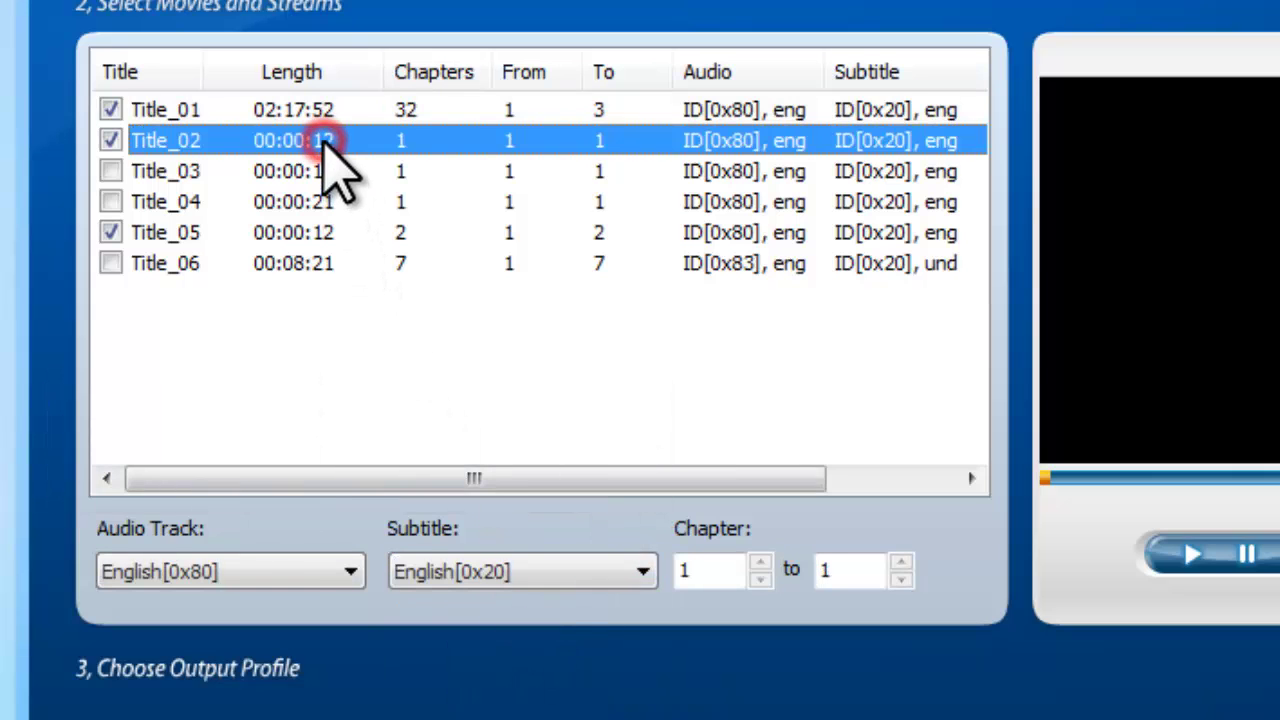
{"action": "left_click", "coordinate": [284, 565]}
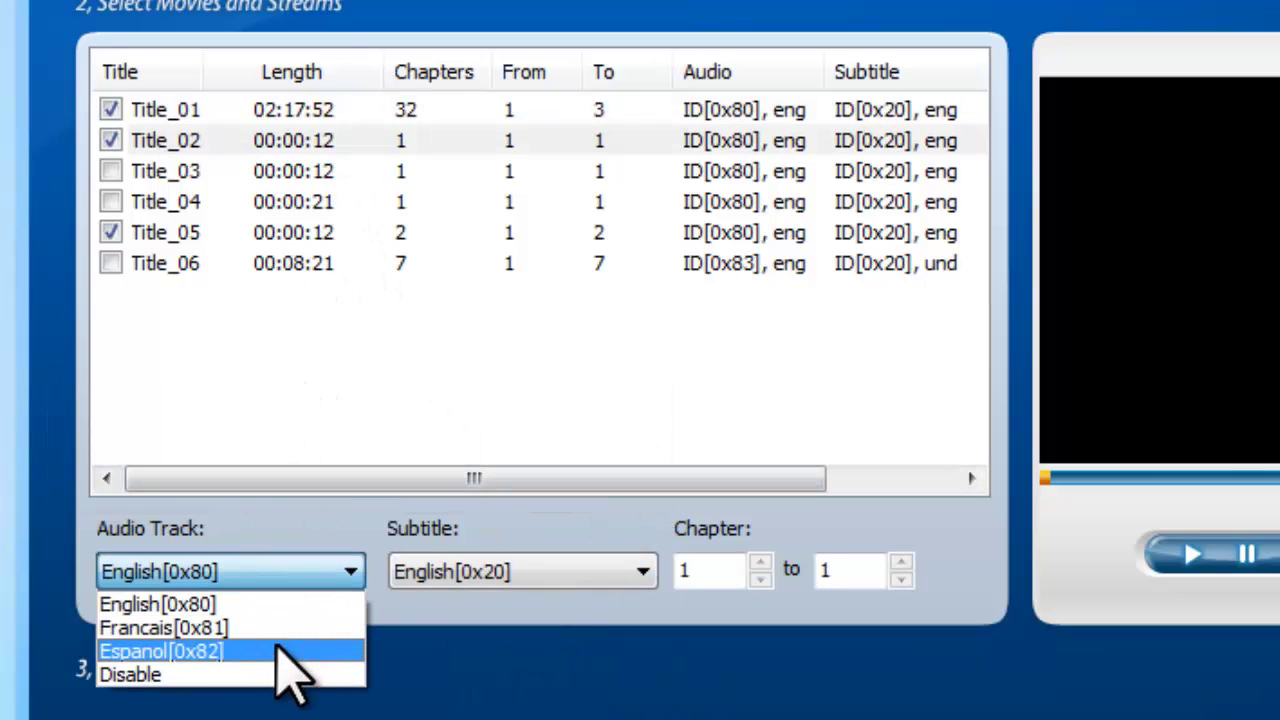
{"action": "left_click", "coordinate": [280, 605]}
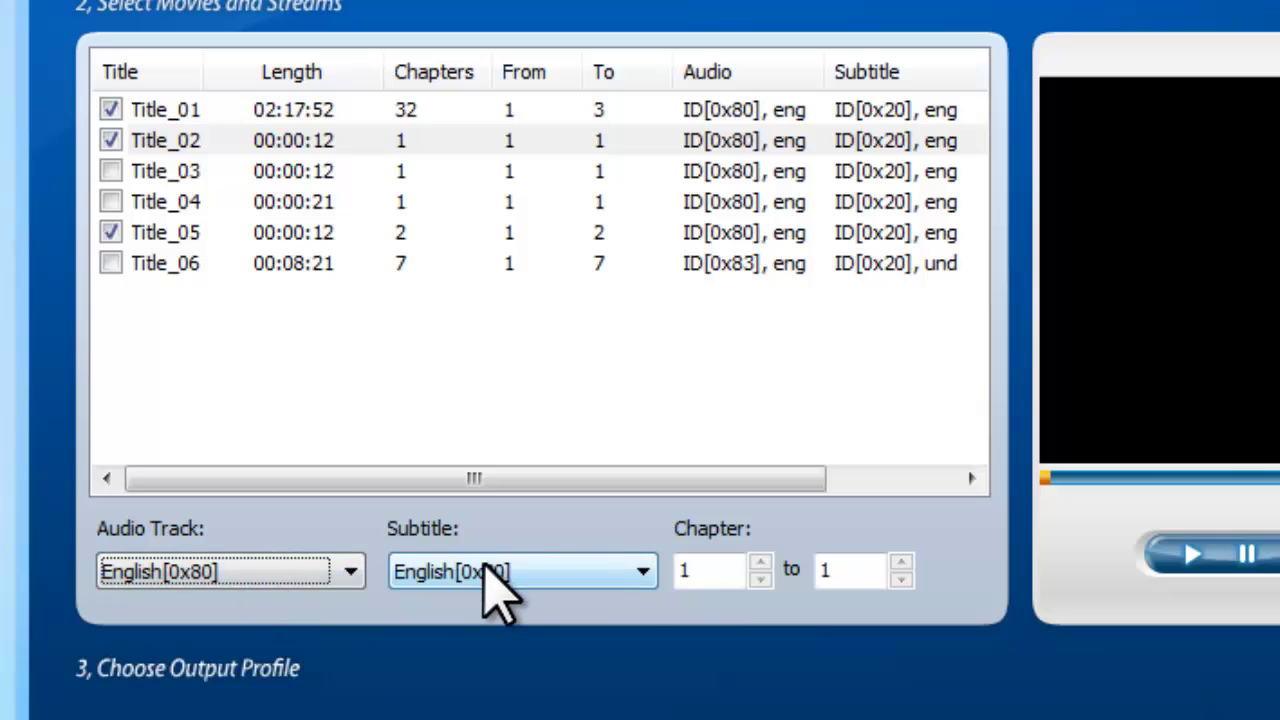
{"action": "left_click", "coordinate": [486, 566]}
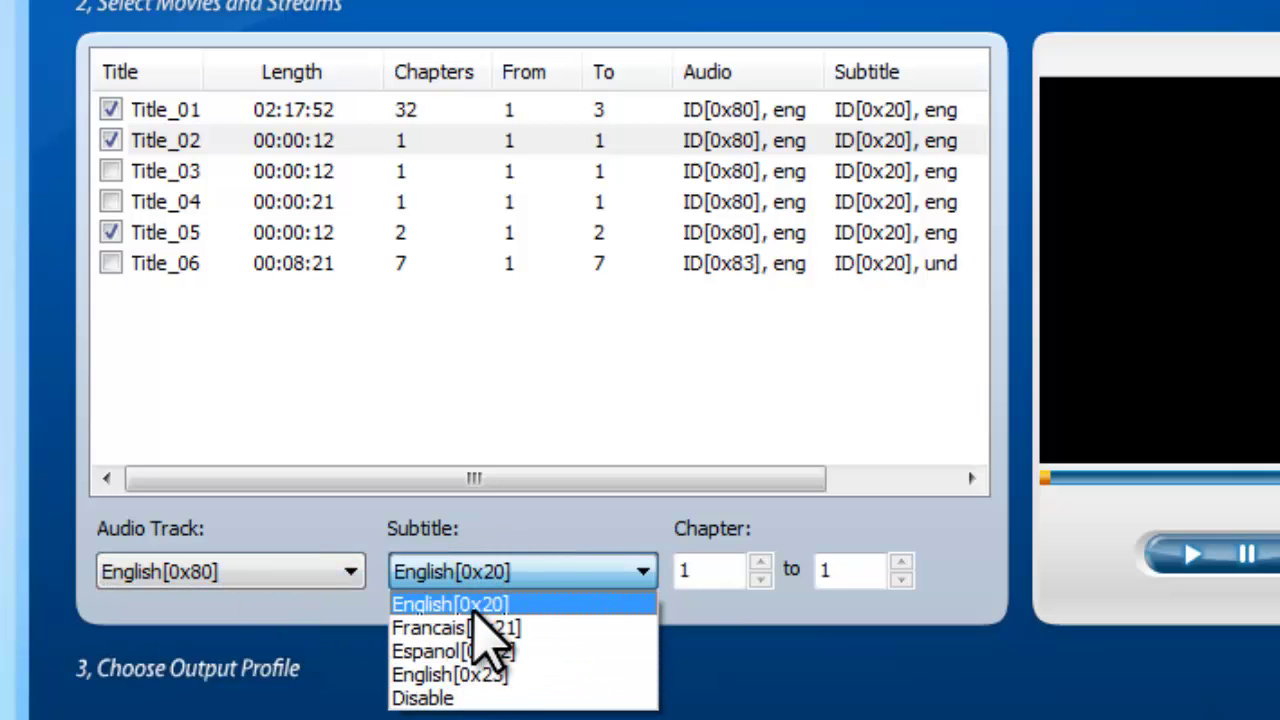
{"action": "left_click", "coordinate": [470, 605]}
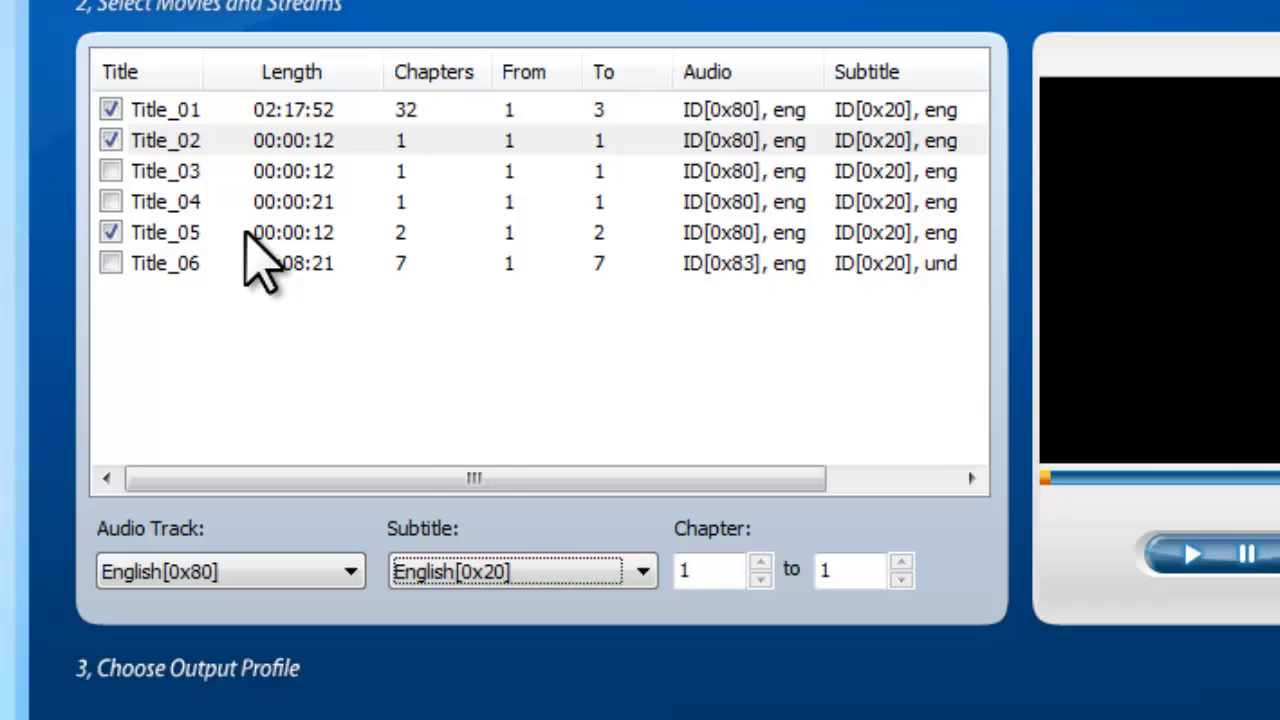
- Disable both the audio track and the subtitle for Title_05
{"action": "left_click", "coordinate": [247, 234]}
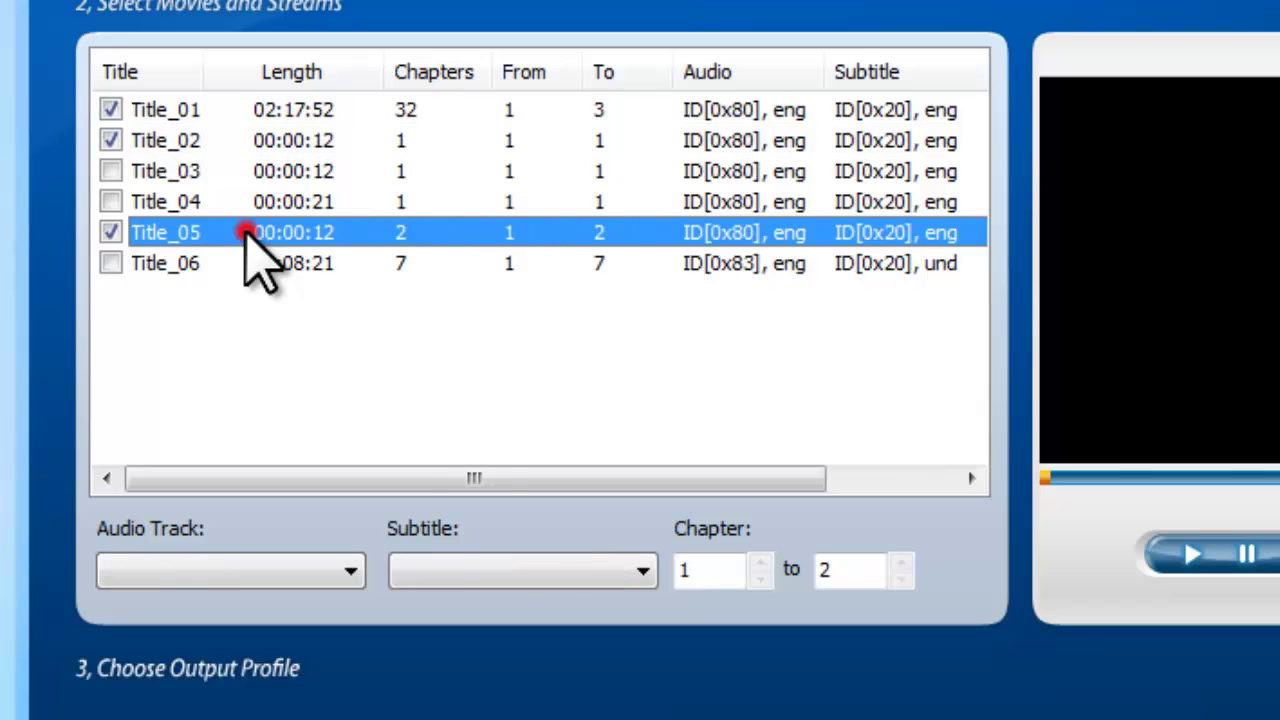
{"action": "left_click", "coordinate": [283, 568]}
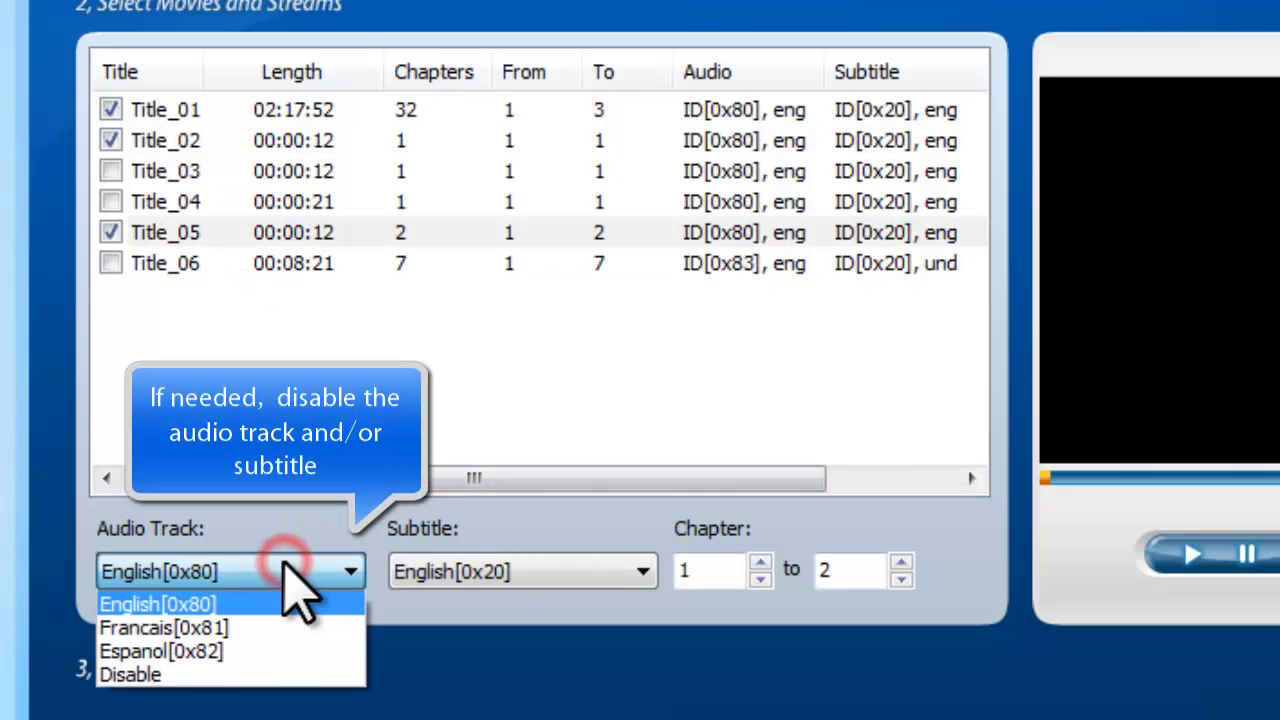
{"action": "left_click", "coordinate": [283, 676]}
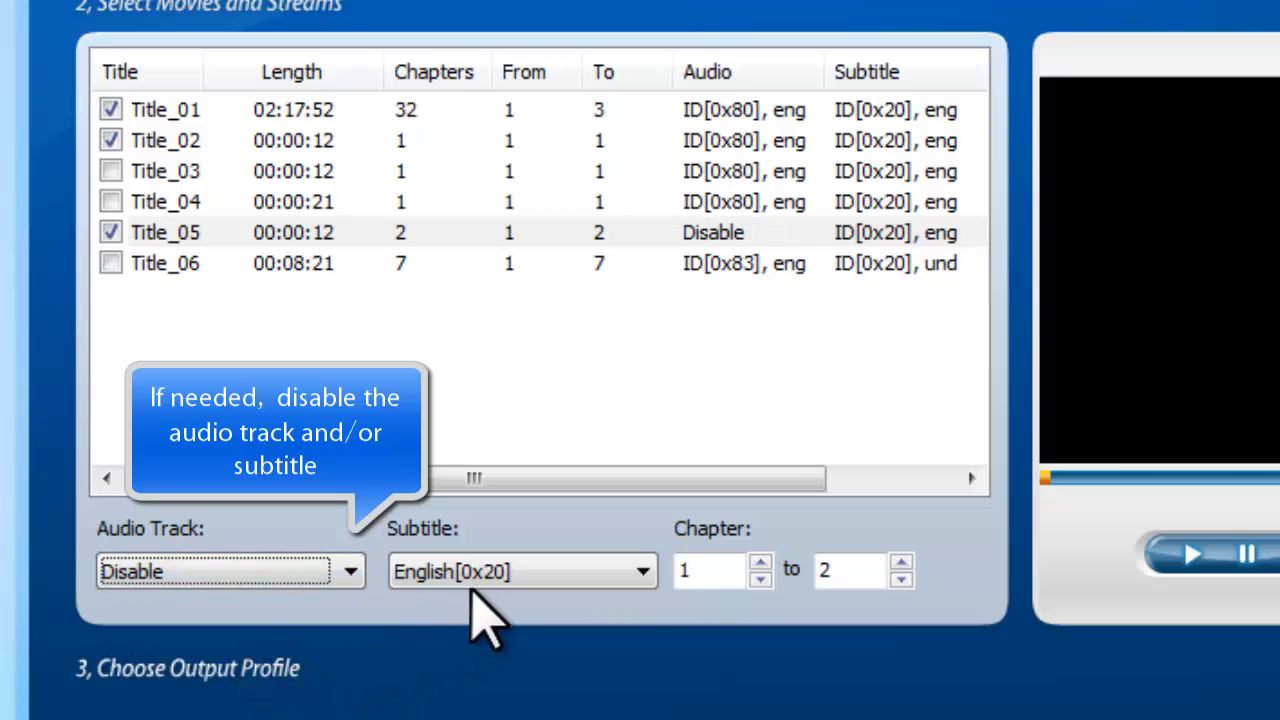
{"action": "left_click", "coordinate": [480, 572]}
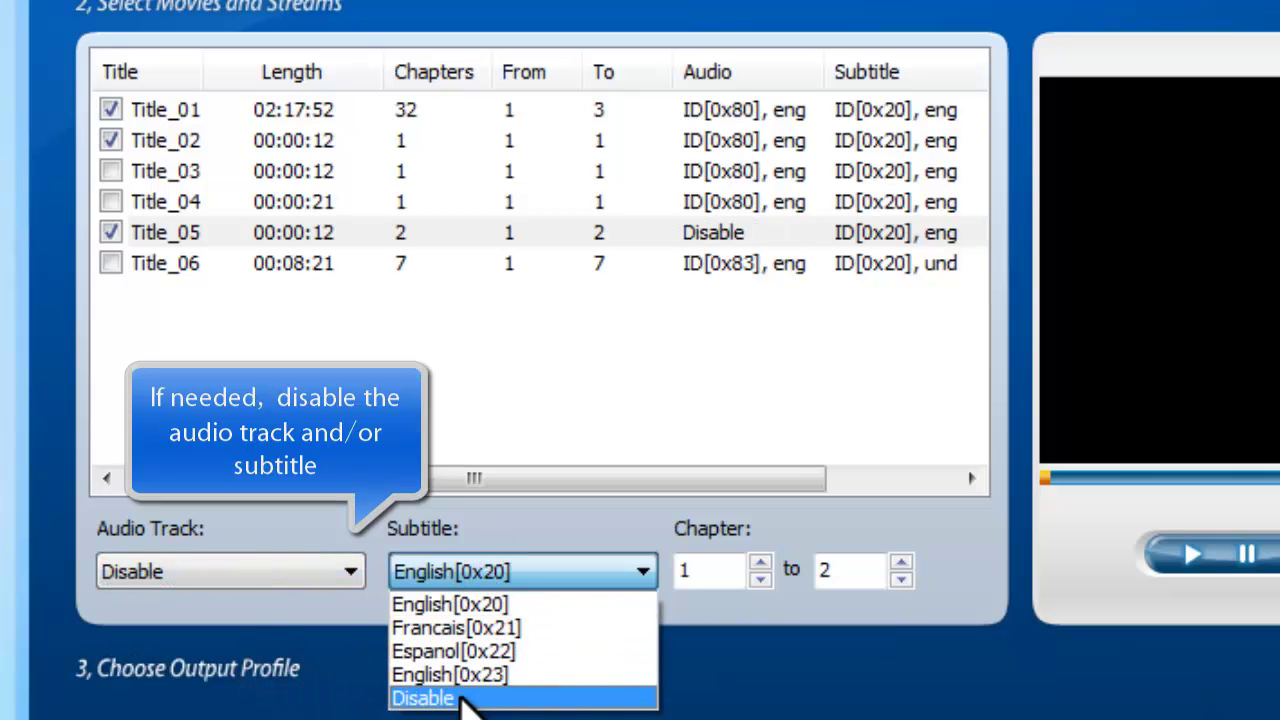
{"action": "left_click", "coordinate": [465, 698]}
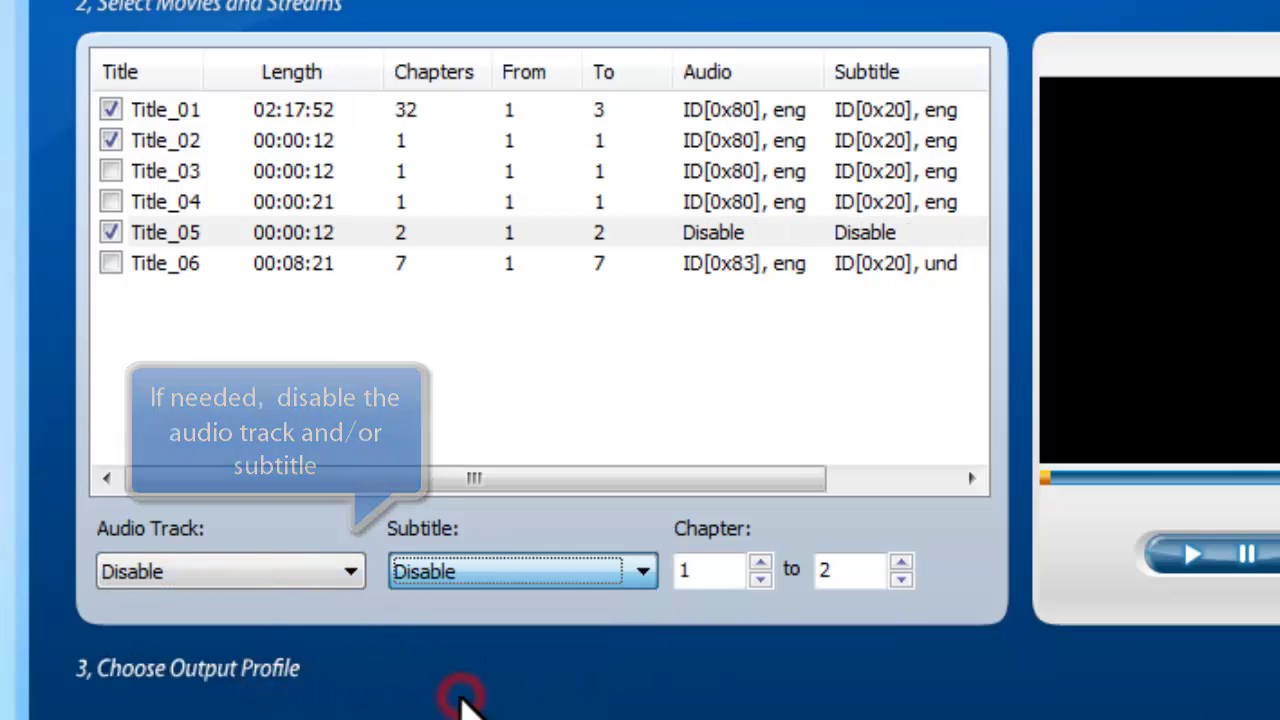
- Preview Title_01 from a point about 40% along the playback bar and pause it on a frame
{"action": "left_click", "coordinate": [486, 112]}
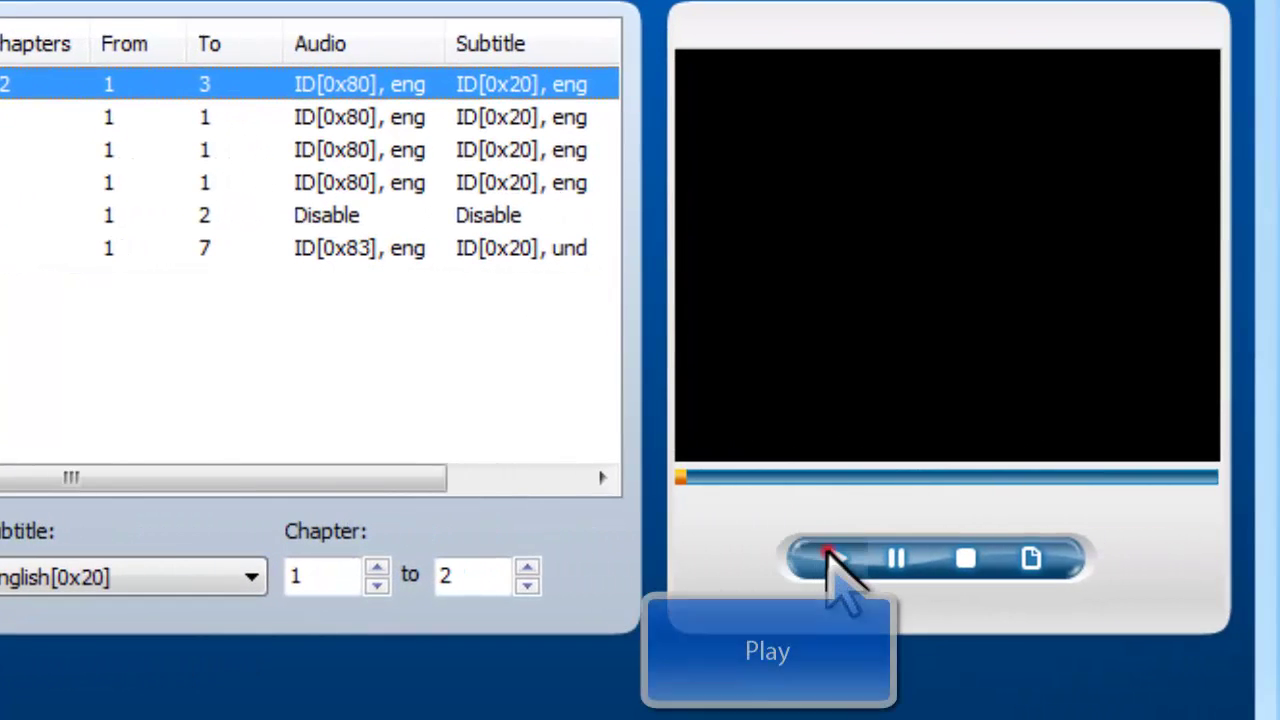
{"action": "left_click", "coordinate": [833, 560]}
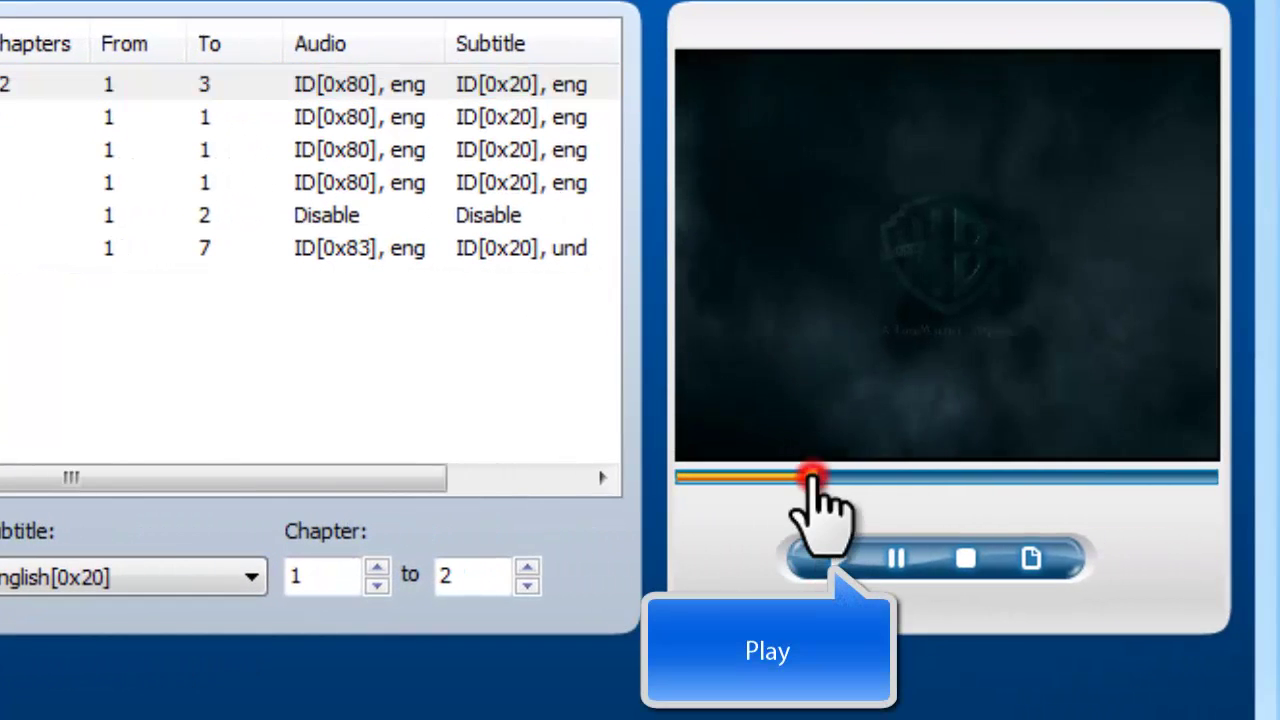
{"action": "left_click", "coordinate": [891, 477]}
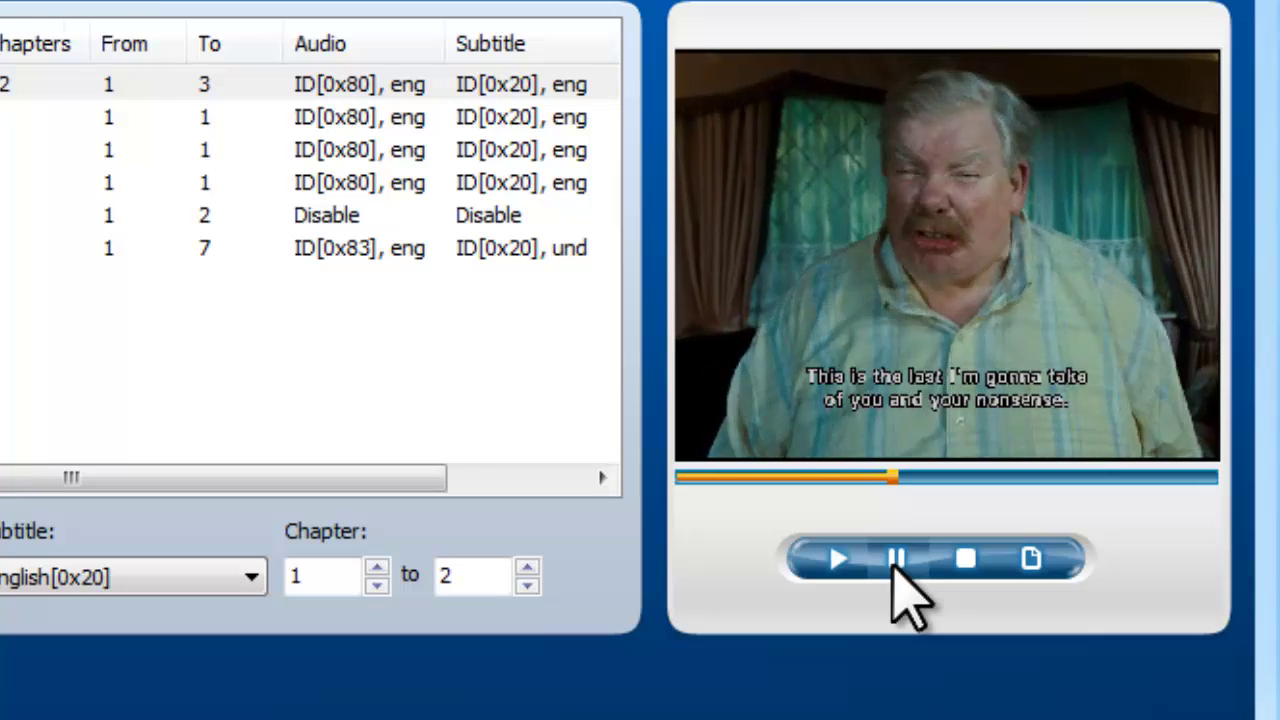
{"action": "left_click", "coordinate": [895, 562]}
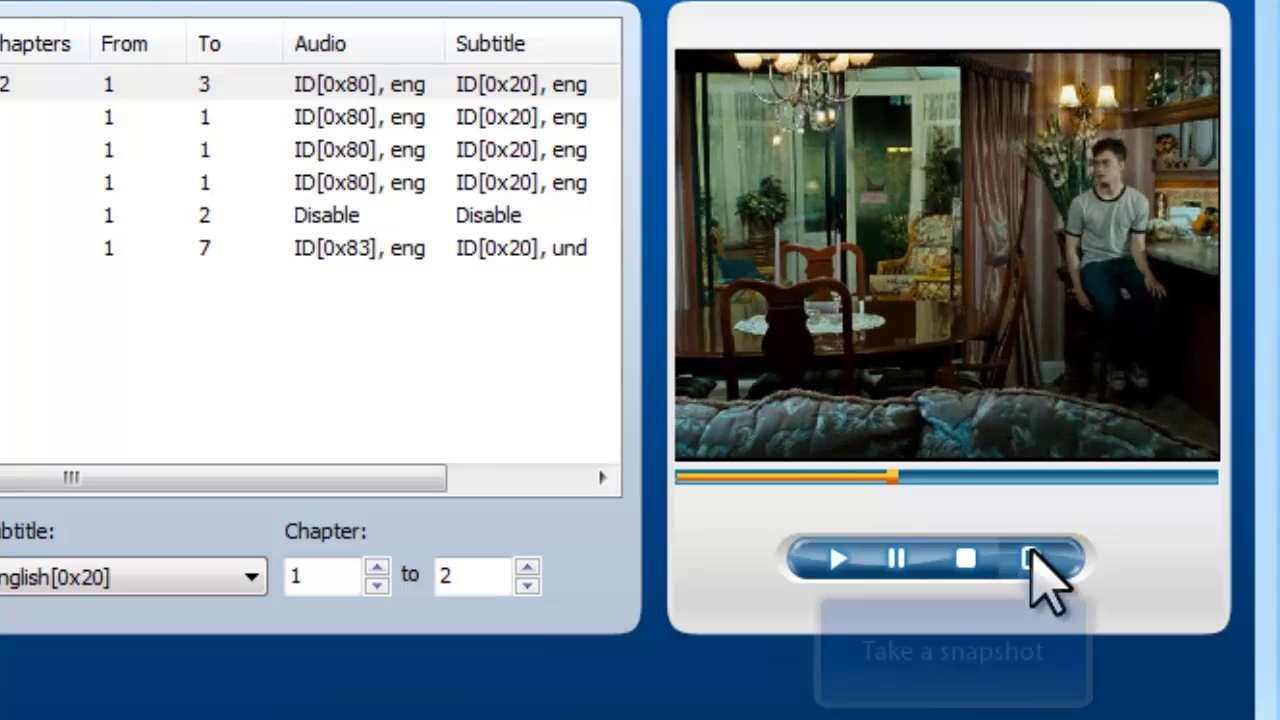
- Take a snapshot of the paused frame and save it as the JPEG image snapshoot.jpg in the Desktop's pictures folder
{"action": "left_click", "coordinate": [1031, 560]}
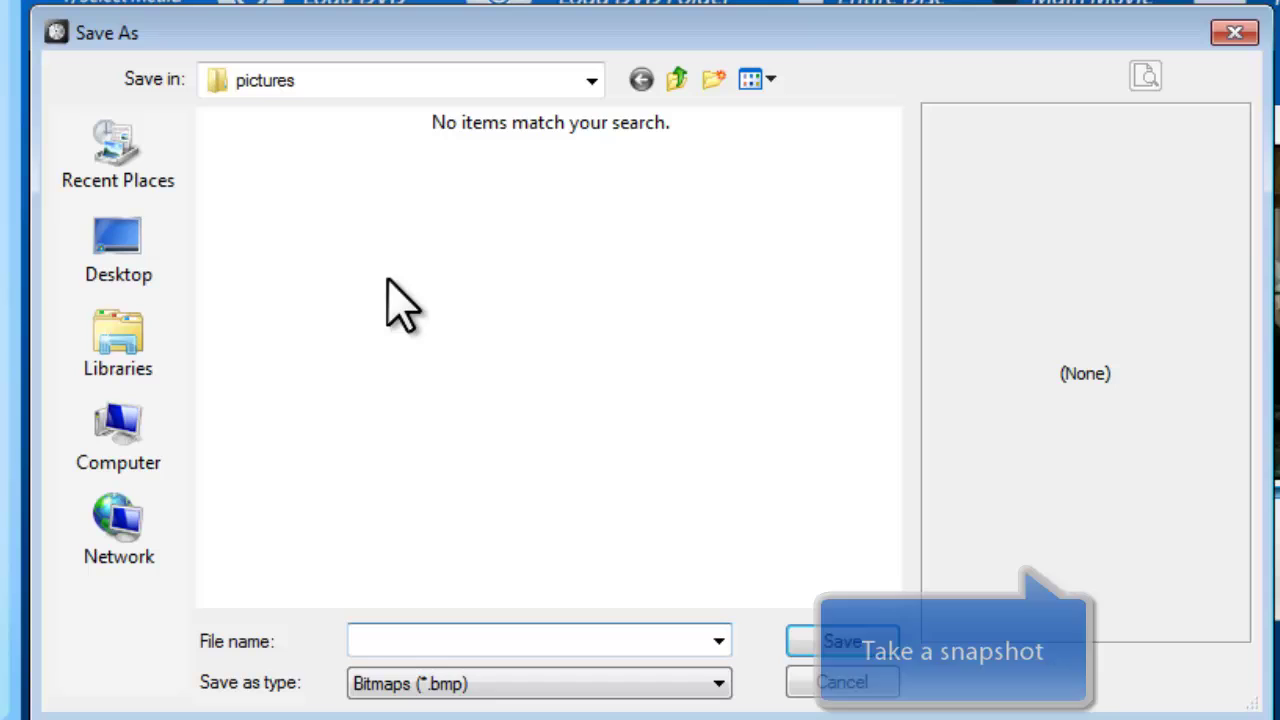
{"action": "left_click", "coordinate": [73, 231]}
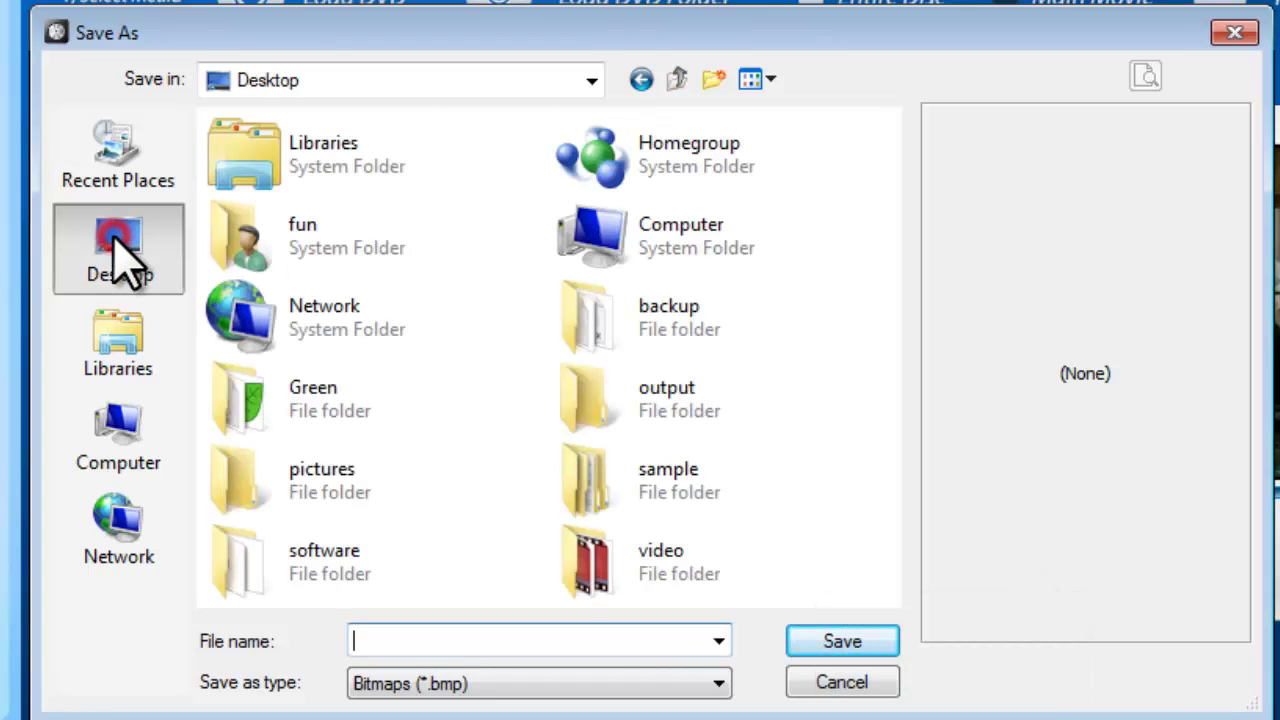
{"action": "double_click", "coordinate": [345, 470]}
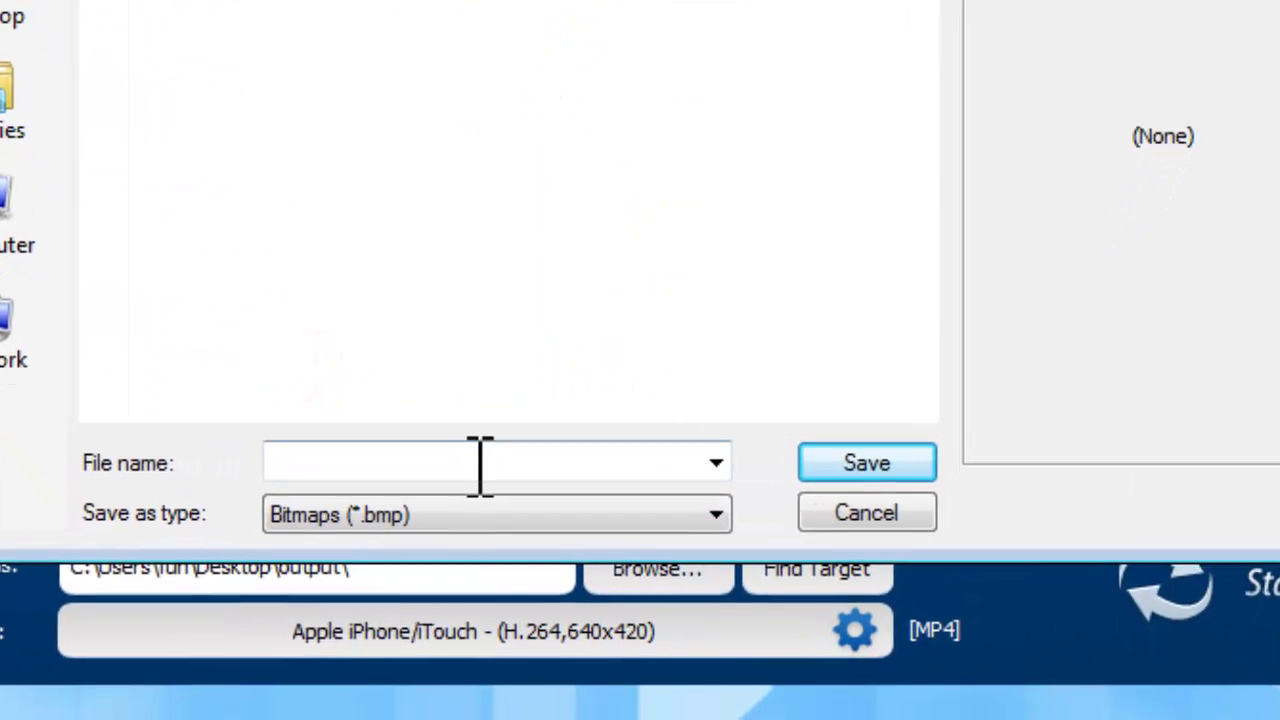
{"action": "left_click", "coordinate": [478, 463]}
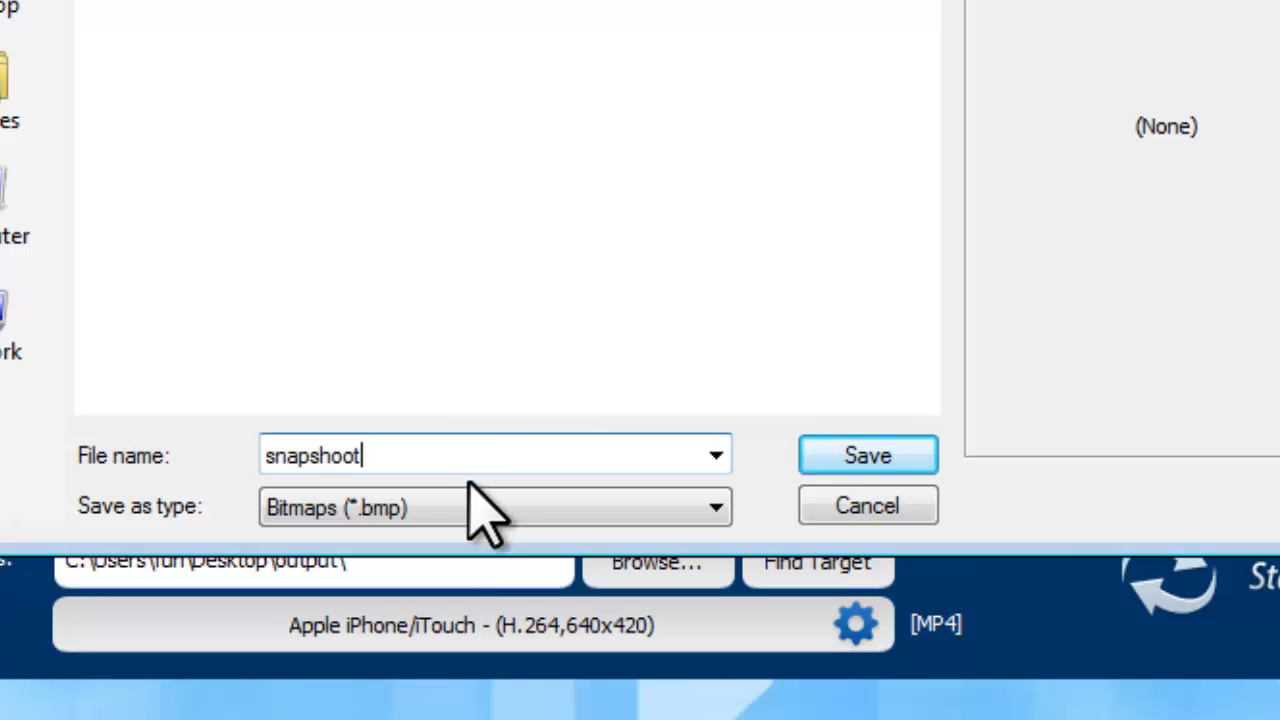
{"action": "left_click", "coordinate": [468, 497]}
{"action": "left_click", "coordinate": [466, 571]}
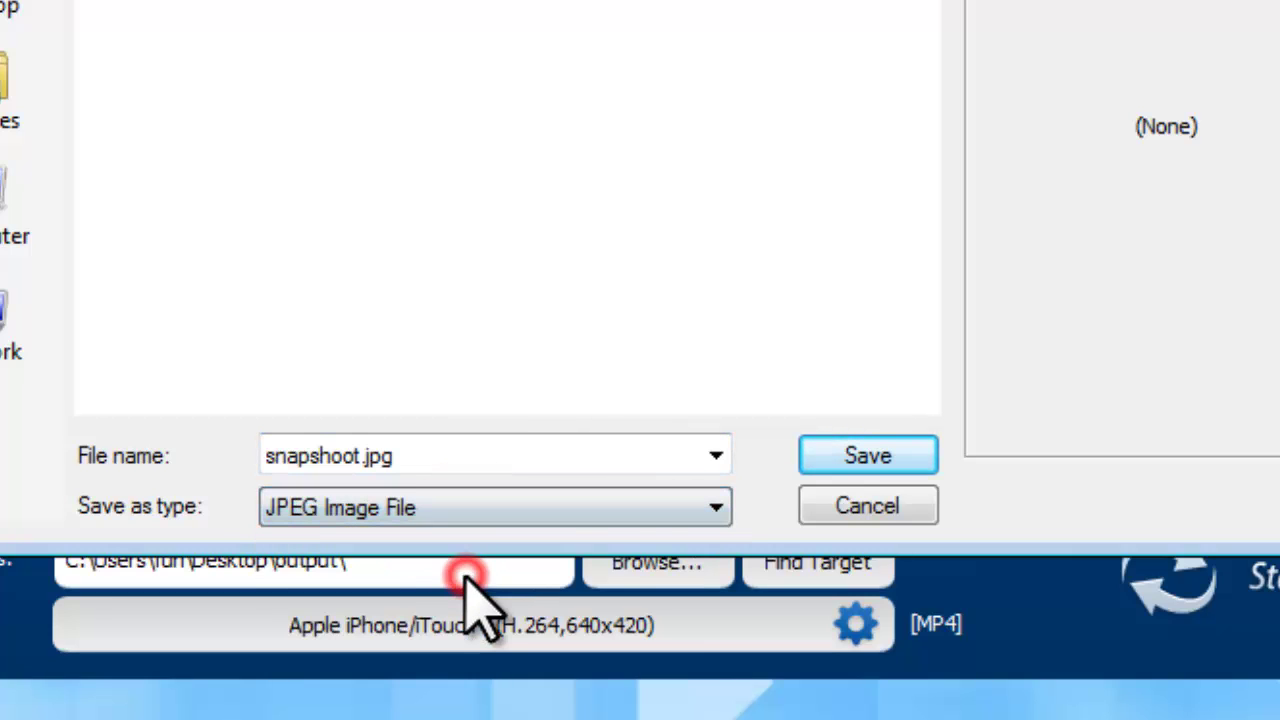
{"action": "left_click", "coordinate": [817, 452]}
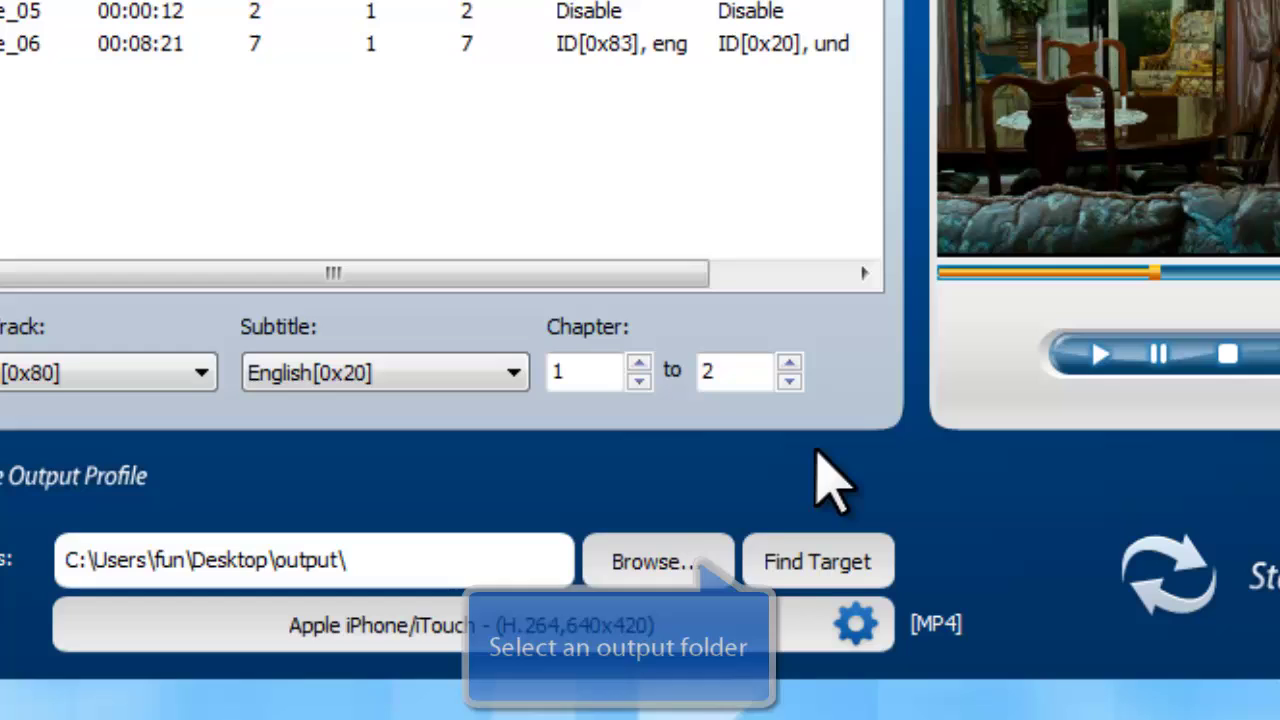
- Set the output folder to the output folder on the Desktop
{"action": "left_click", "coordinate": [686, 568]}
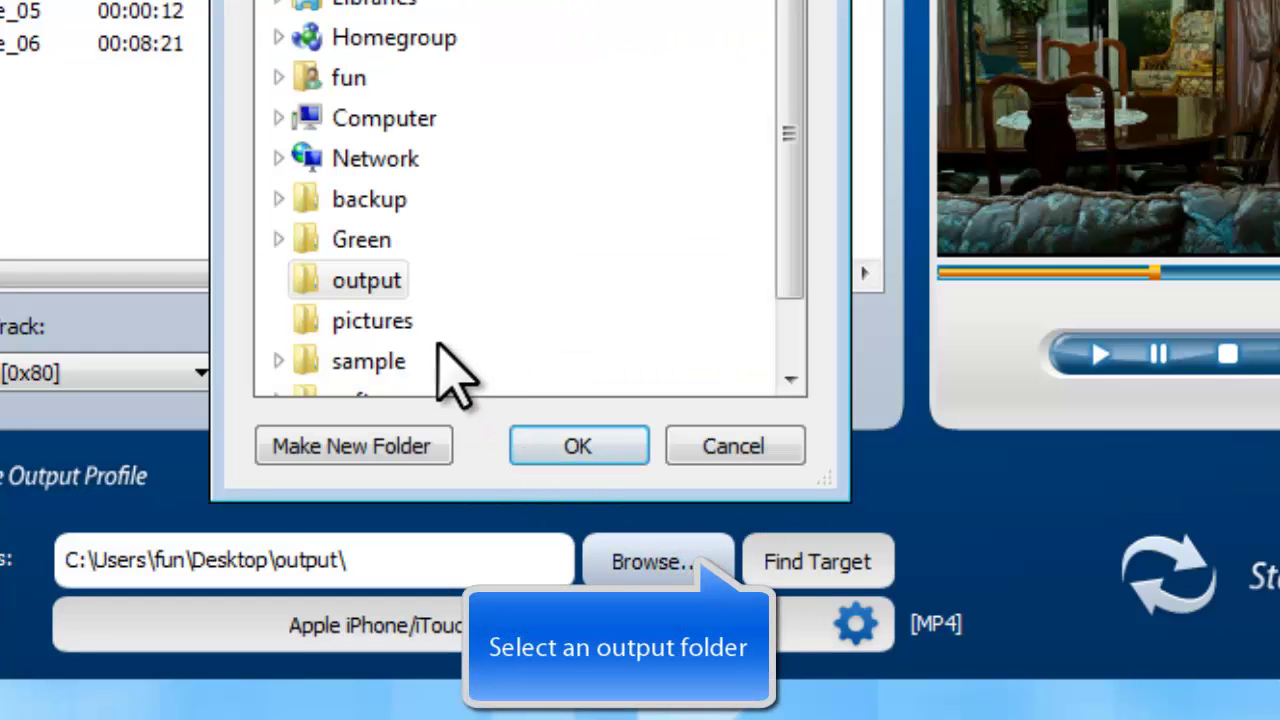
{"action": "left_click", "coordinate": [385, 281]}
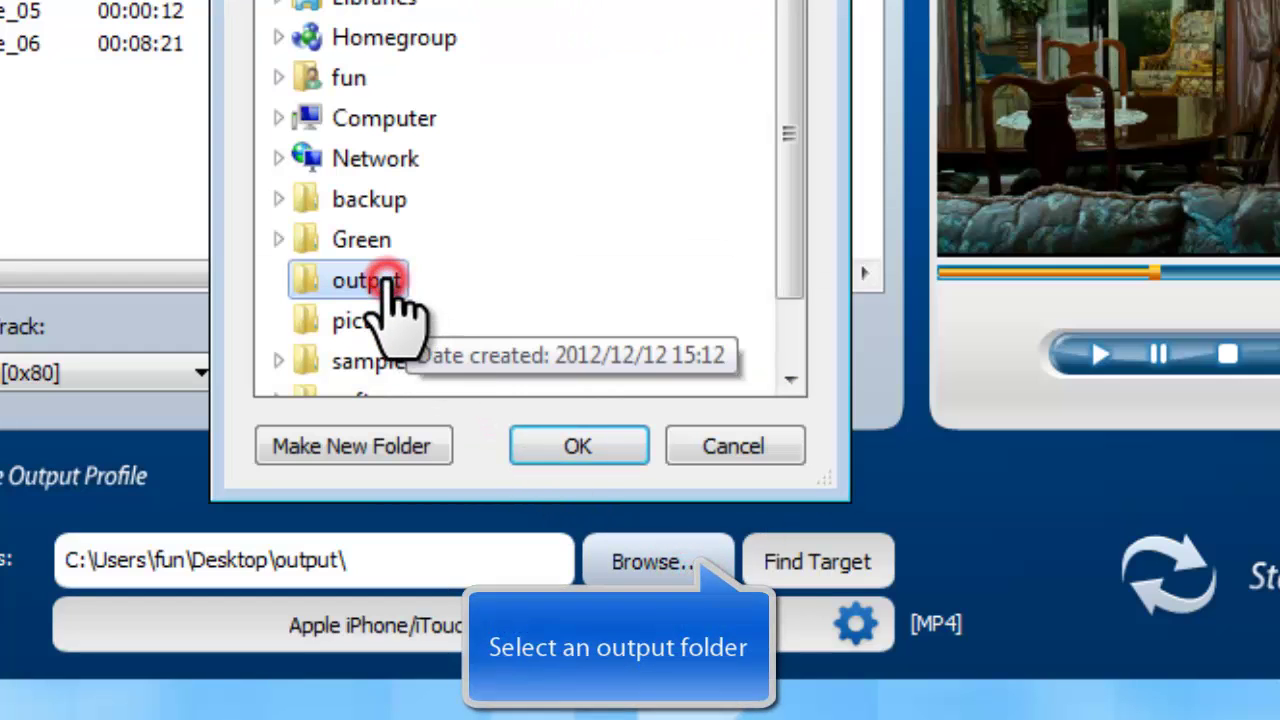
{"action": "left_click", "coordinate": [575, 448]}
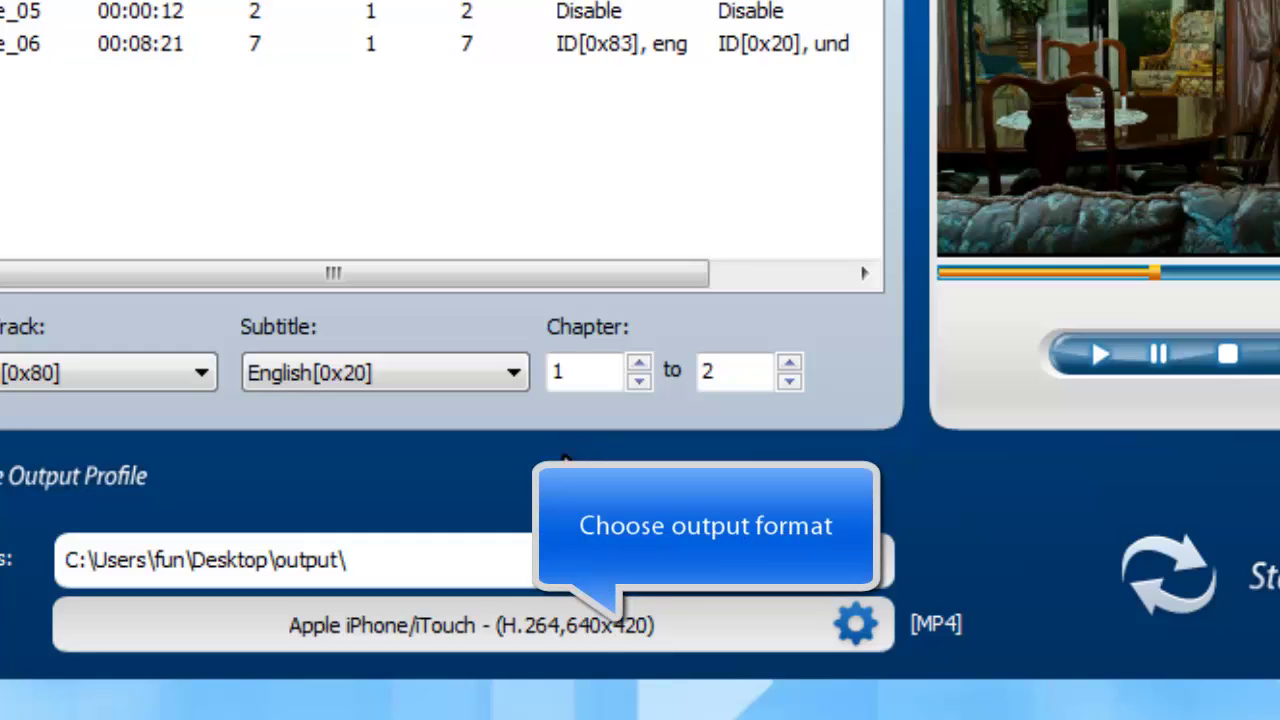
- Review the output formats available for devices and audio, and return to the video formats
{"action": "left_click", "coordinate": [566, 630]}
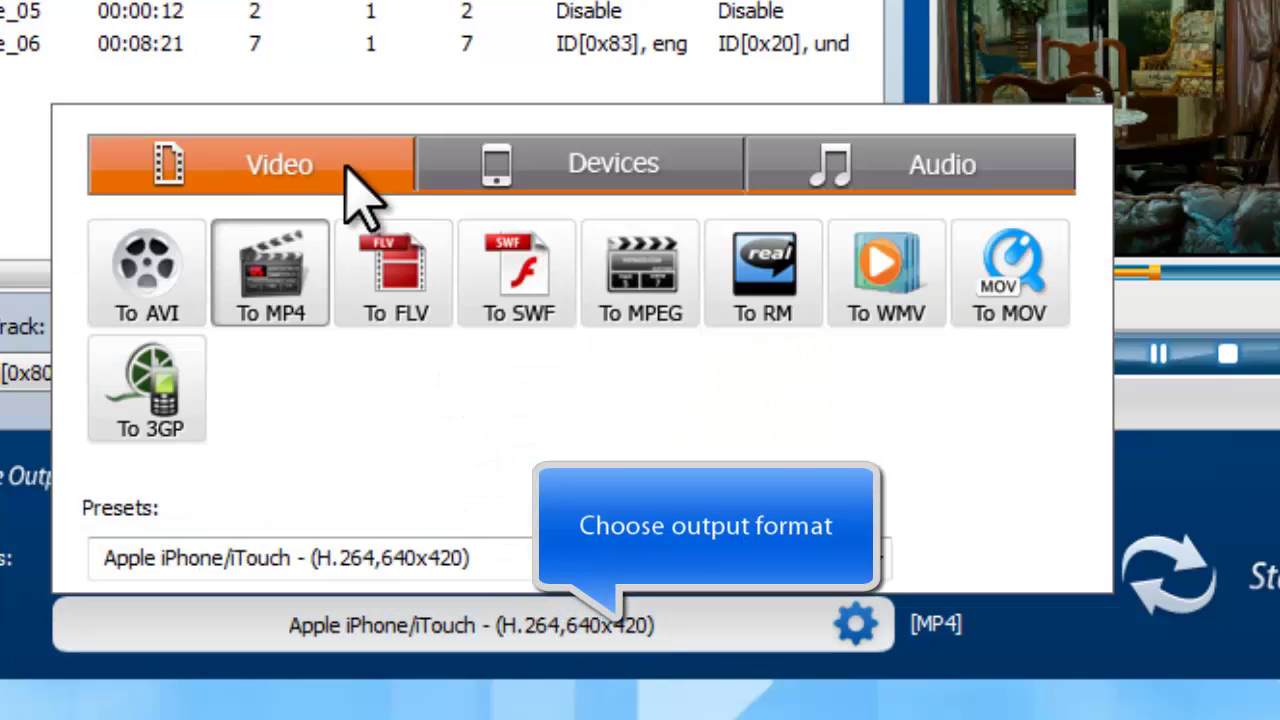
{"action": "left_click", "coordinate": [576, 160]}
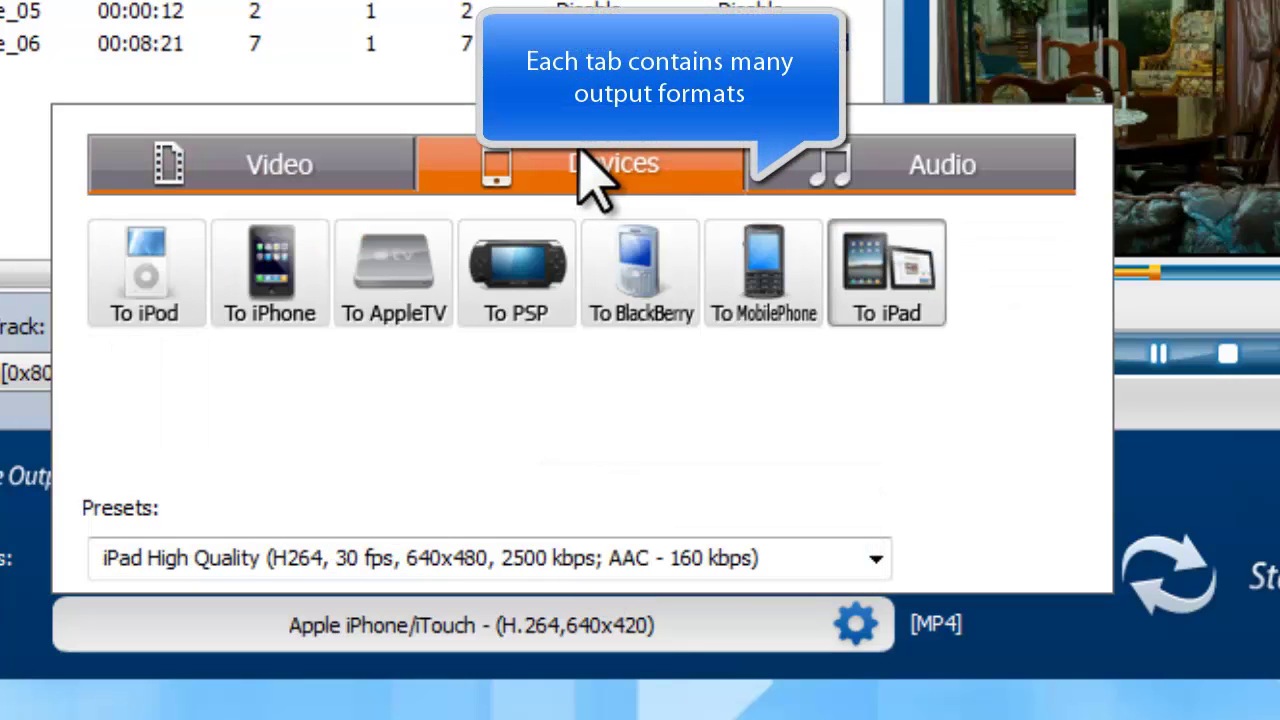
{"action": "left_click", "coordinate": [828, 172]}
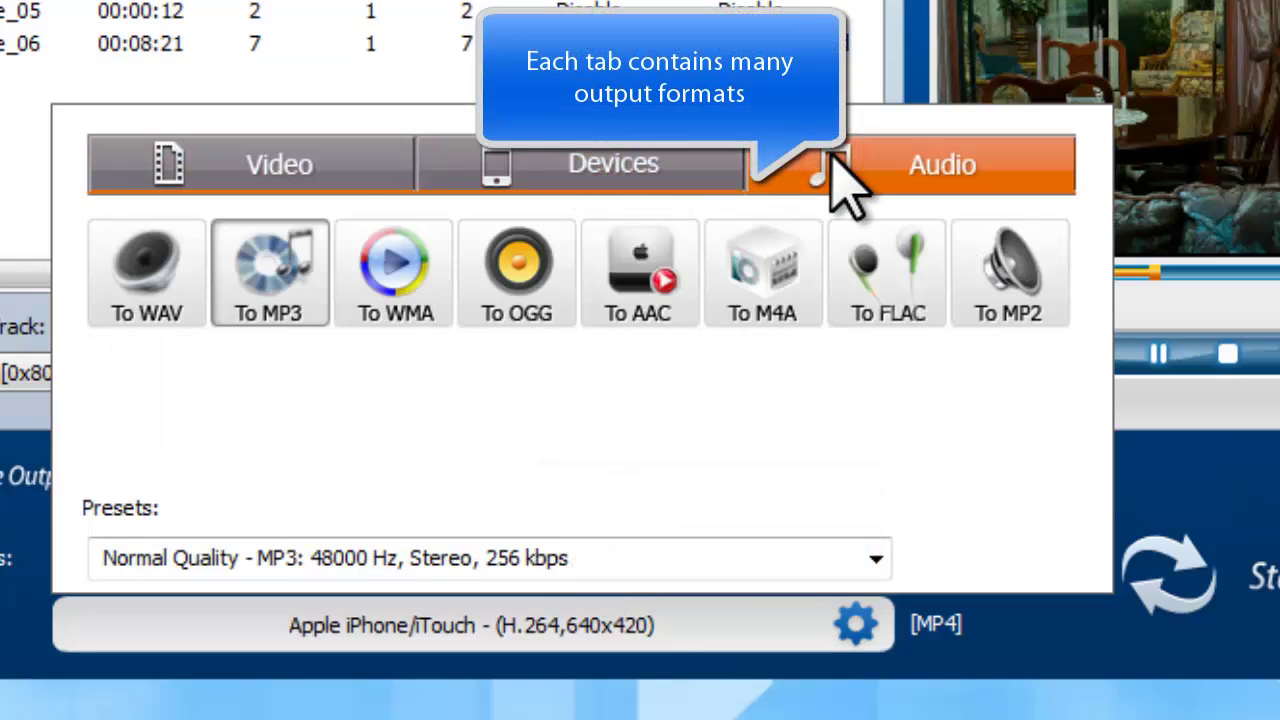
{"action": "left_click", "coordinate": [362, 168]}
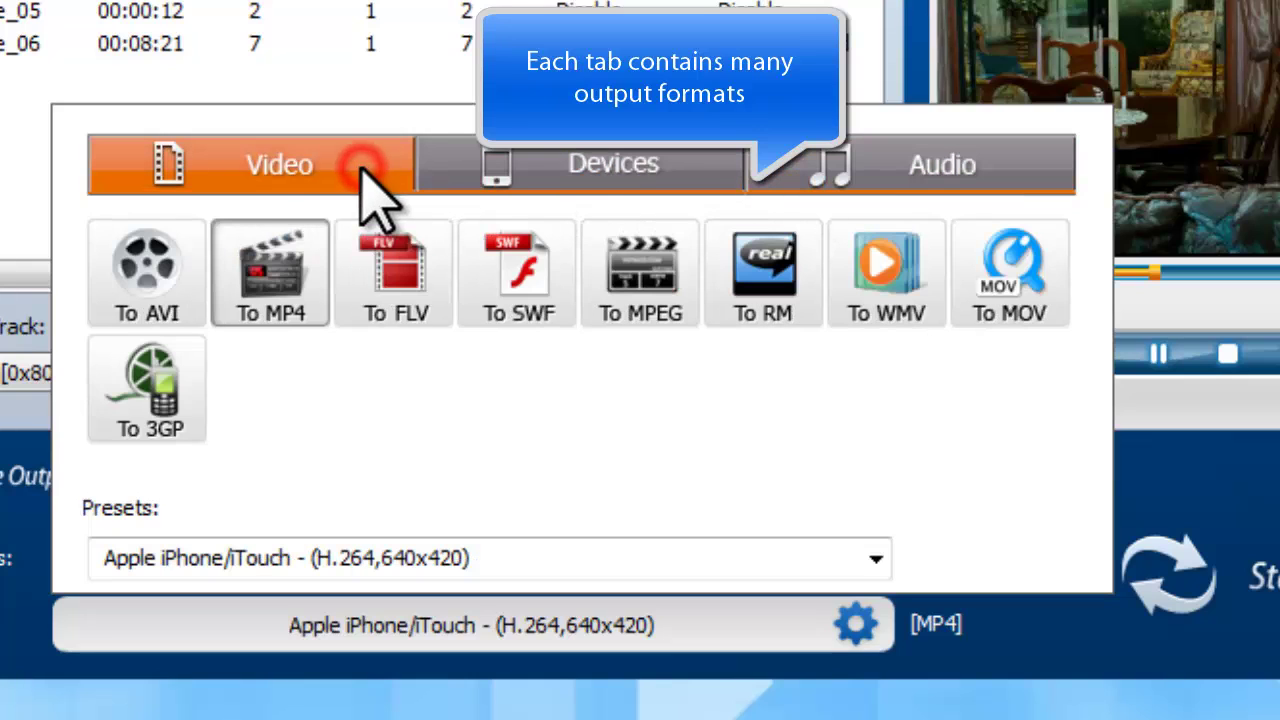
- Try MPEG as the output format, and settle on MP4 with the Apple iPhone/iTouch - (H.264,640x420) preset
{"action": "left_click", "coordinate": [610, 295]}
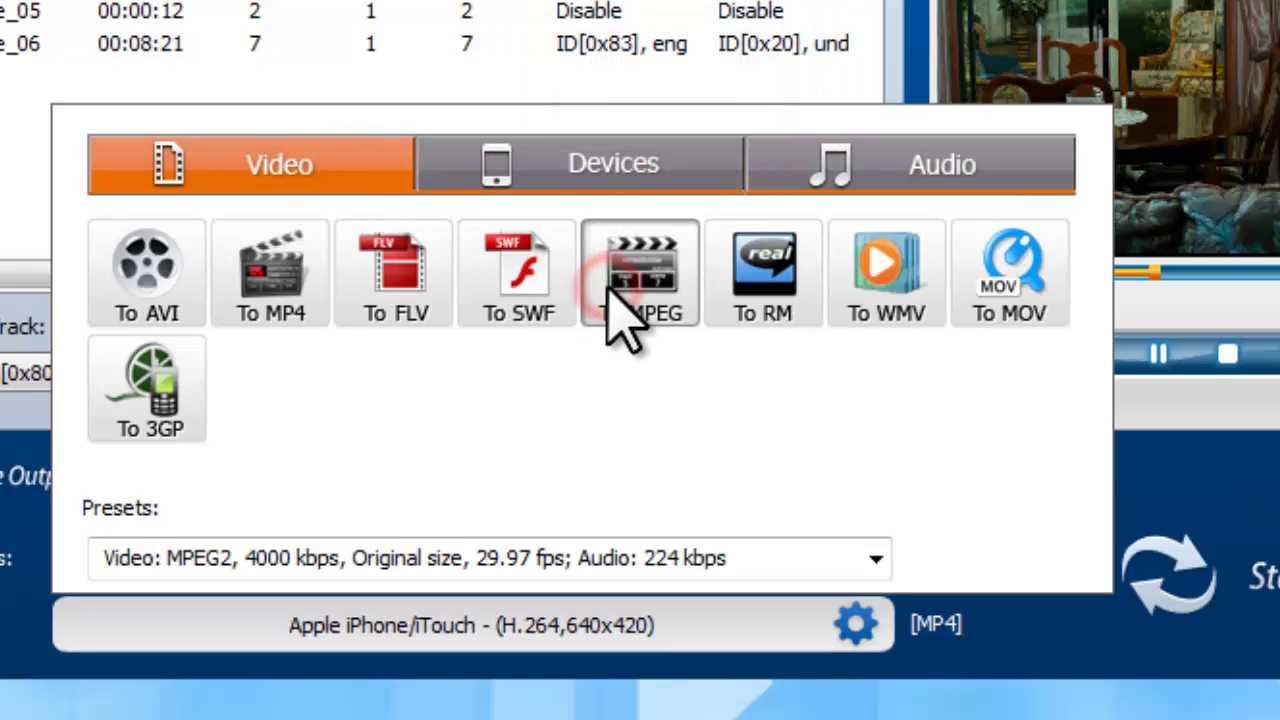
{"action": "left_click", "coordinate": [300, 315]}
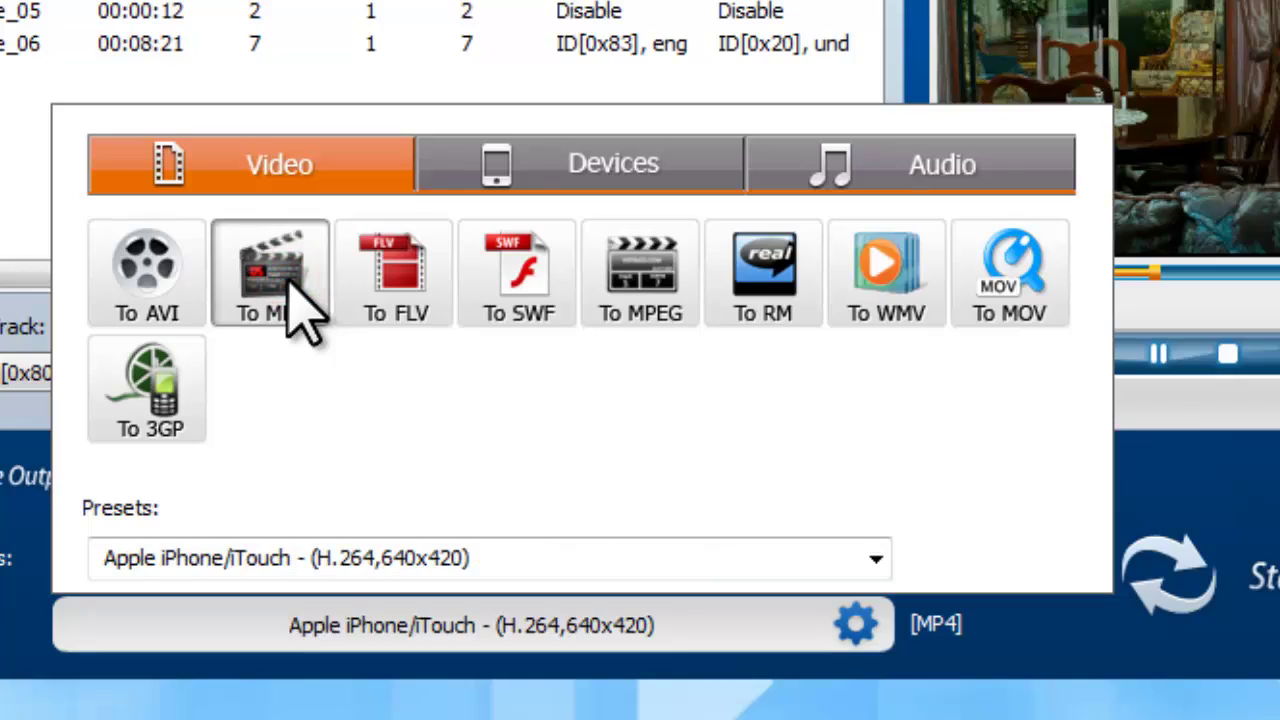
{"action": "left_click", "coordinate": [318, 560]}
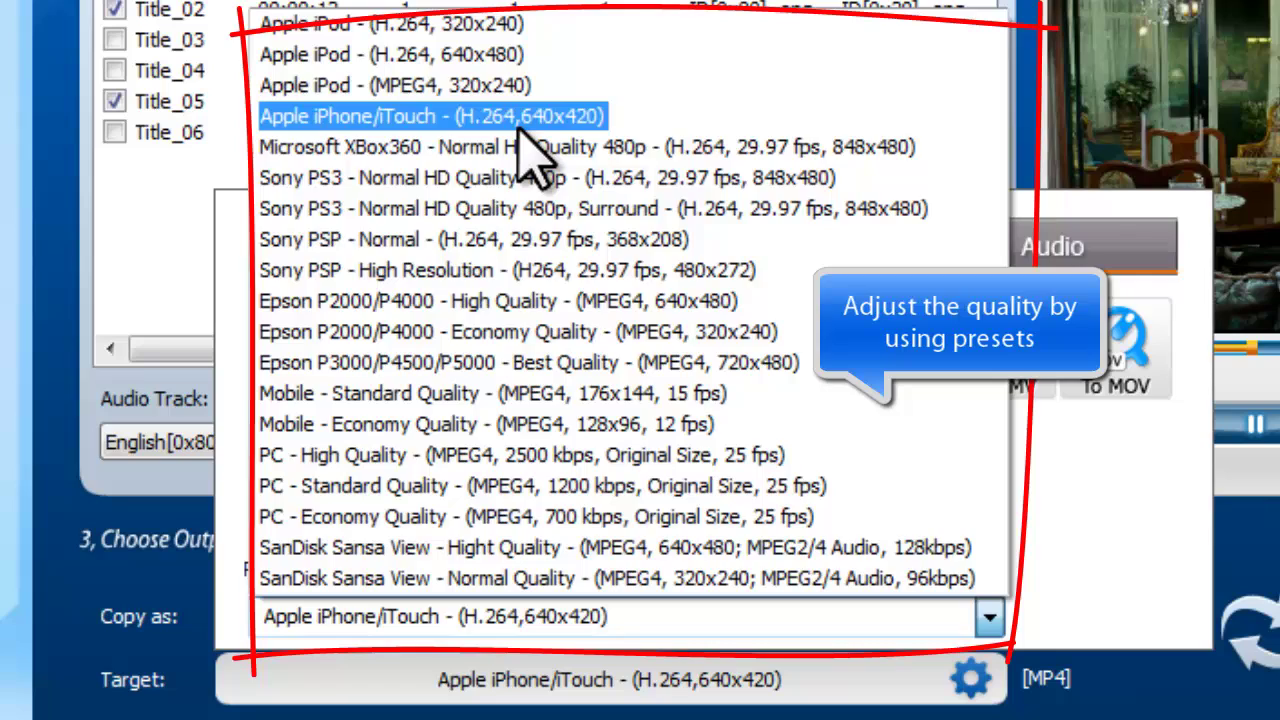
{"action": "left_click", "coordinate": [597, 118]}
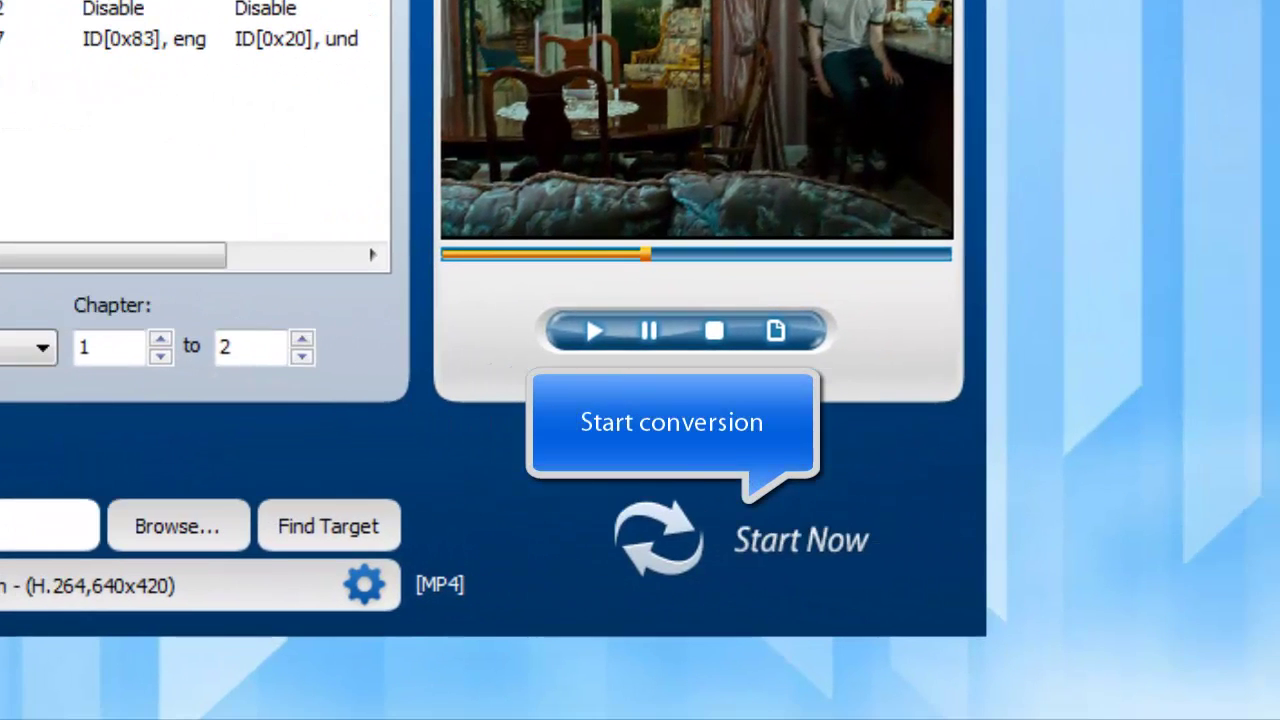
- Convert the checked titles and select the resulting MP4 file in the output folder
{"action": "left_click", "coordinate": [733, 528]}
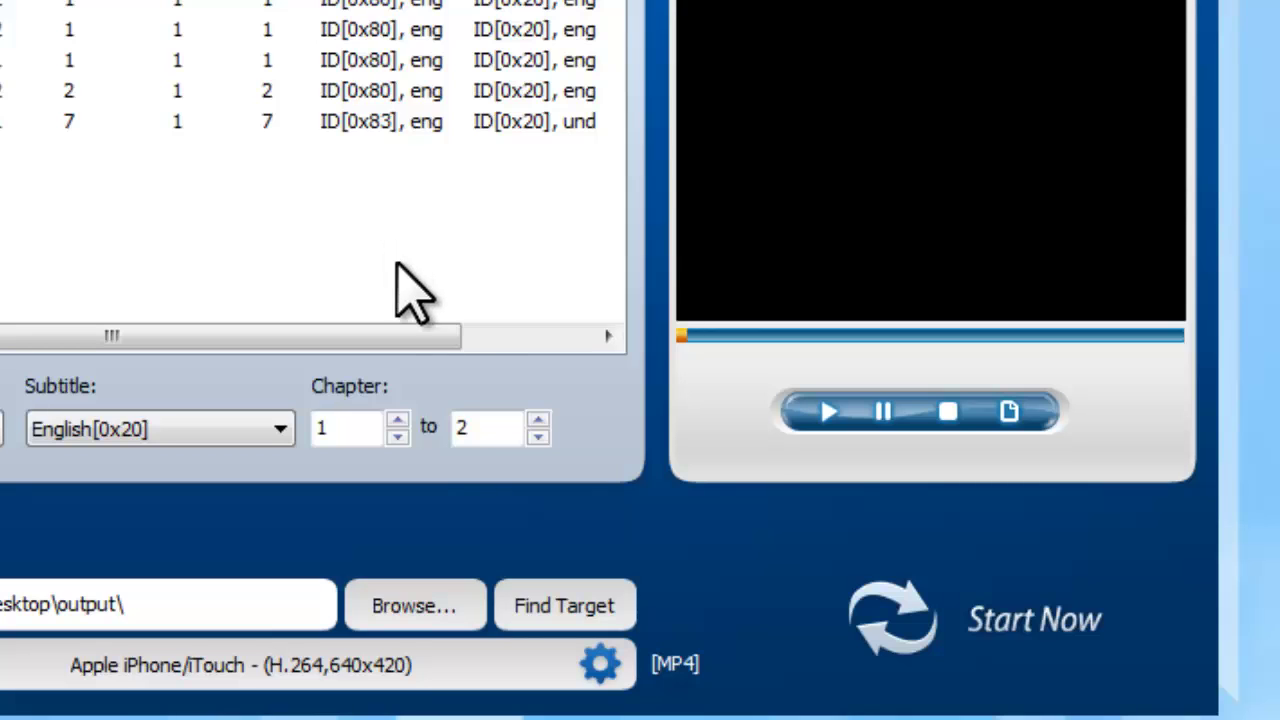
{"action": "left_click", "coordinate": [545, 605]}
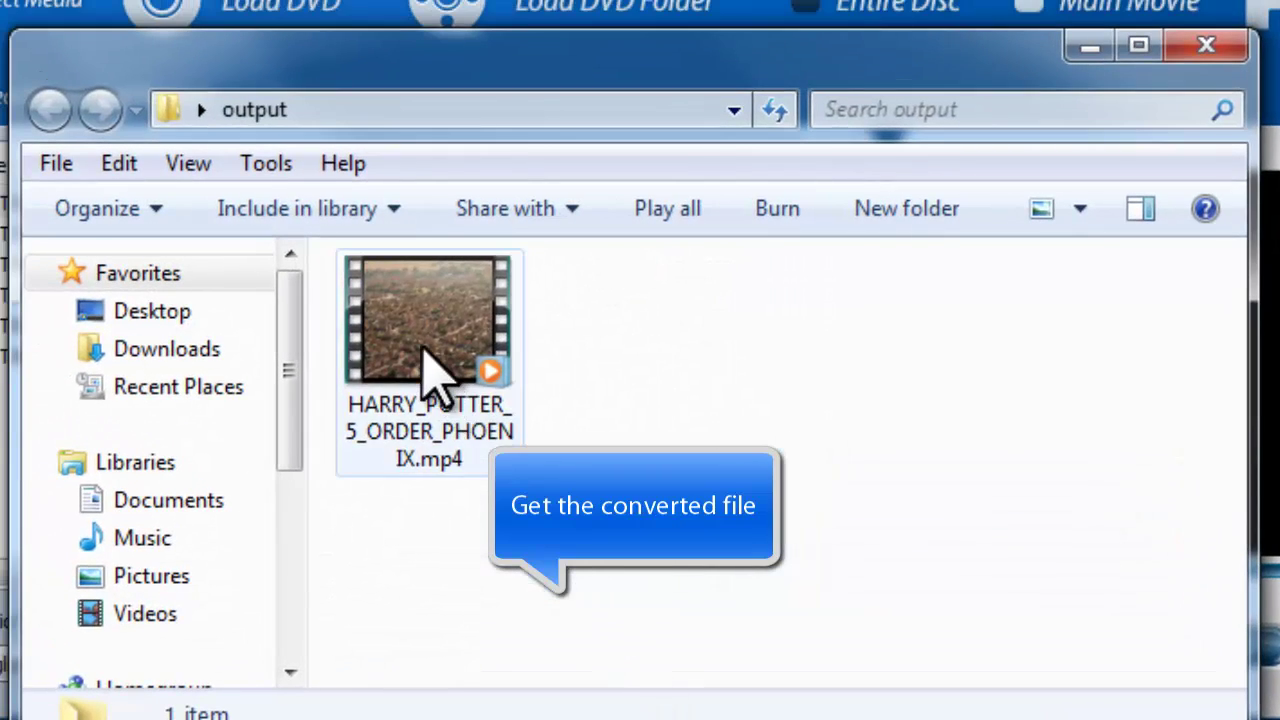
{"action": "left_click", "coordinate": [362, 290]}
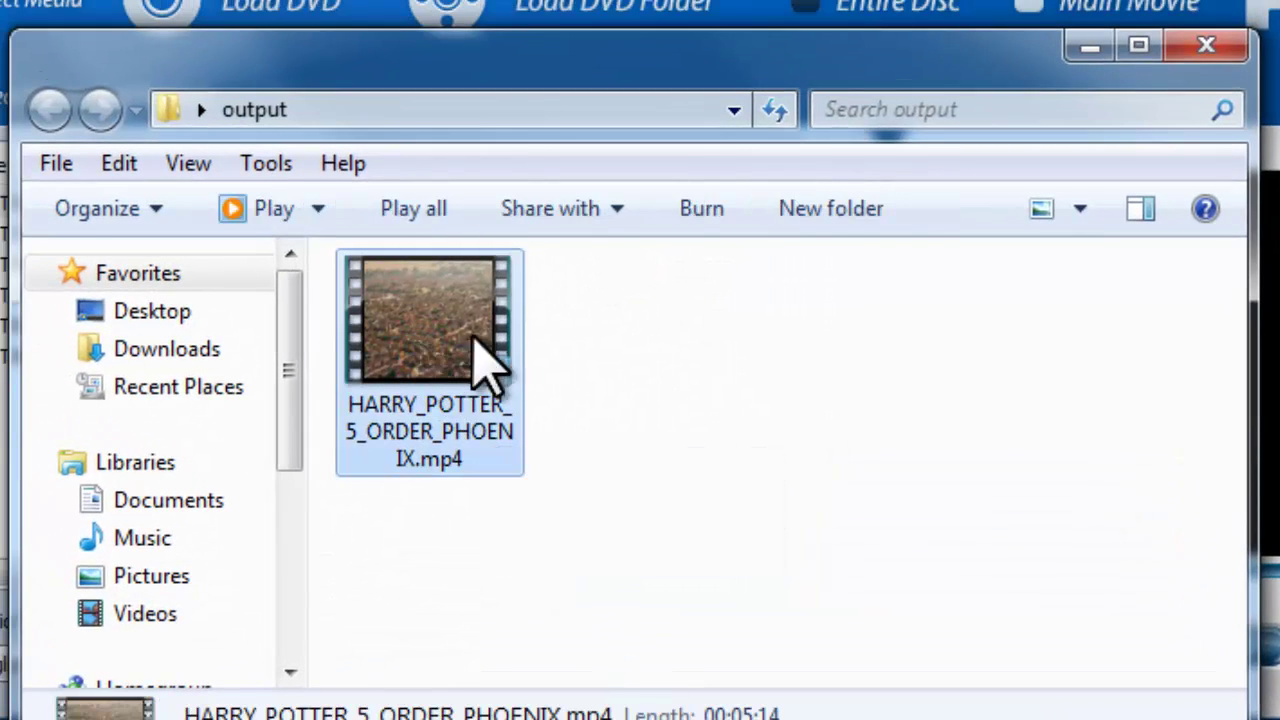